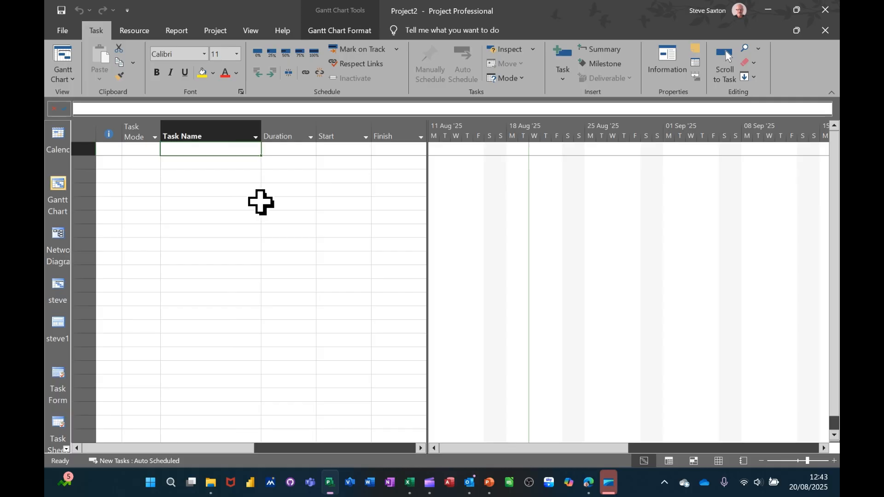
Enter the summary task Project A with Task 1, Task 2 and Task 3 indented beneath it as subtasks
text(Proj)
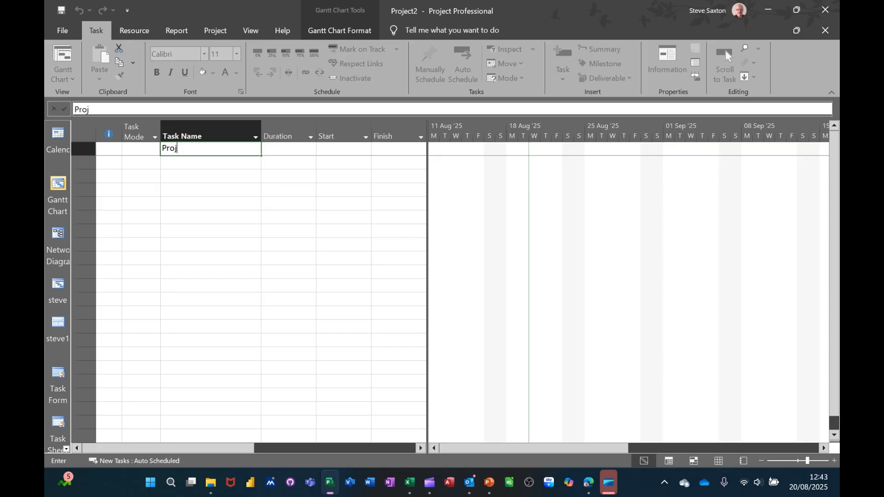
text(ect A)
key(Return)
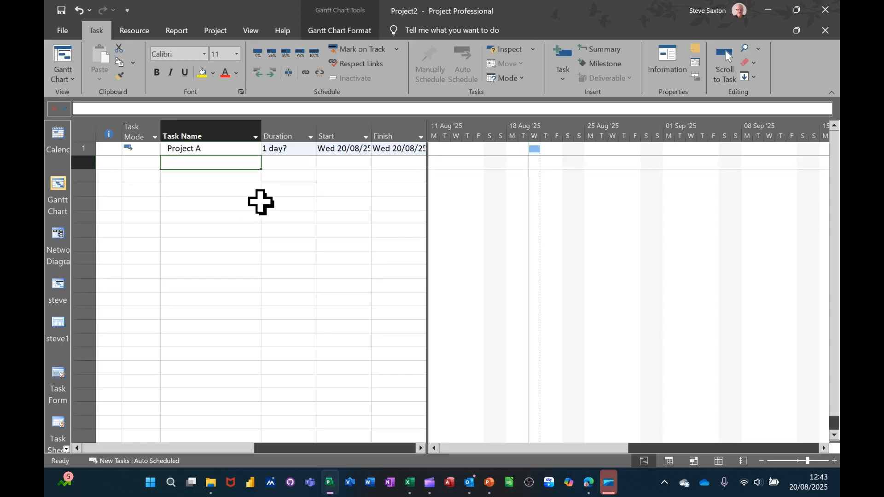
text(Task 1)
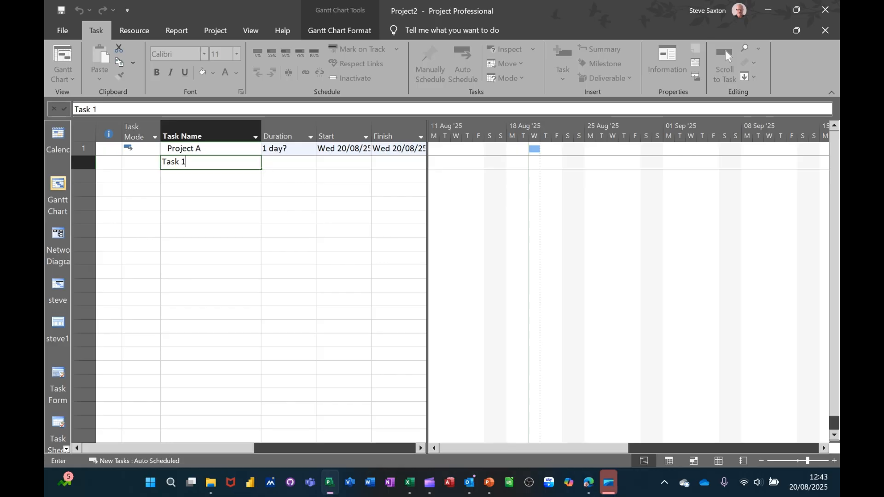
key(Return)
text(Task 2)
key(Return)
text(Ta)
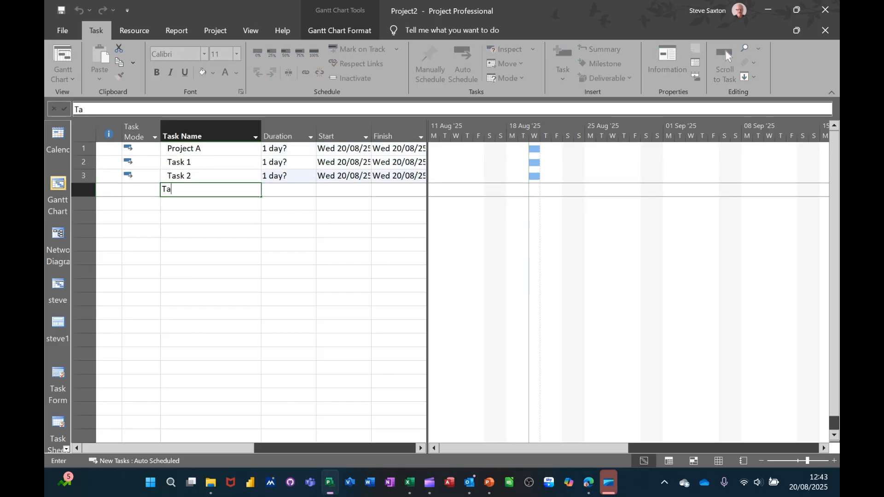
text(sk 3)
key(Return)
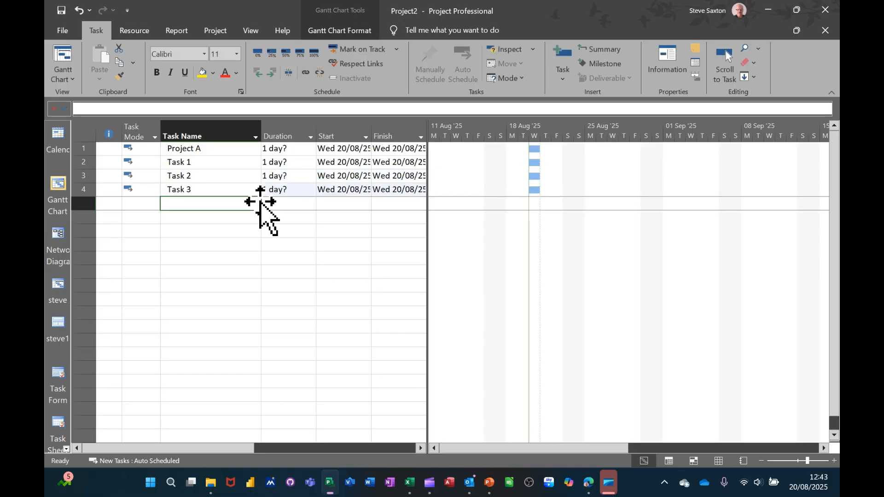
drag(208, 162, 203, 189)
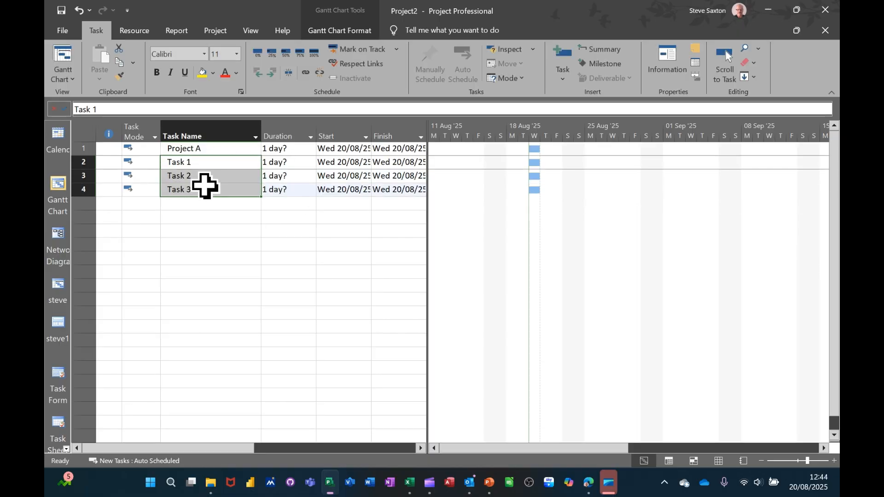
click(272, 73)
Set the durations of Task 1, Task 2 and Task 3 to 1, 2 and 3 days
click(283, 162)
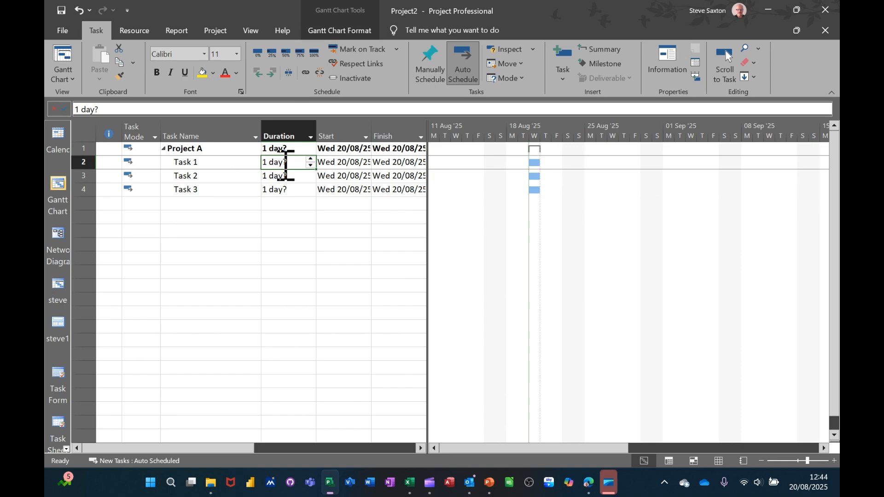
text(1)
key(Return)
text(2)
key(Return)
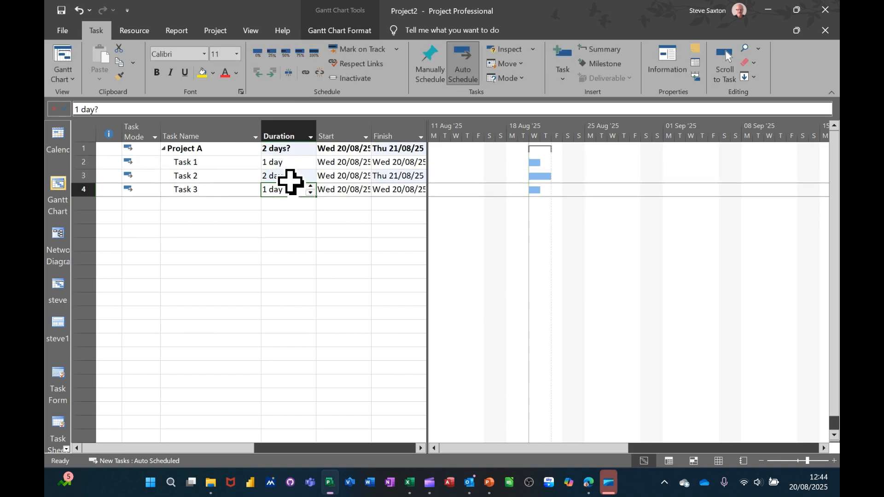
text(3)
key(Return)
click(238, 244)
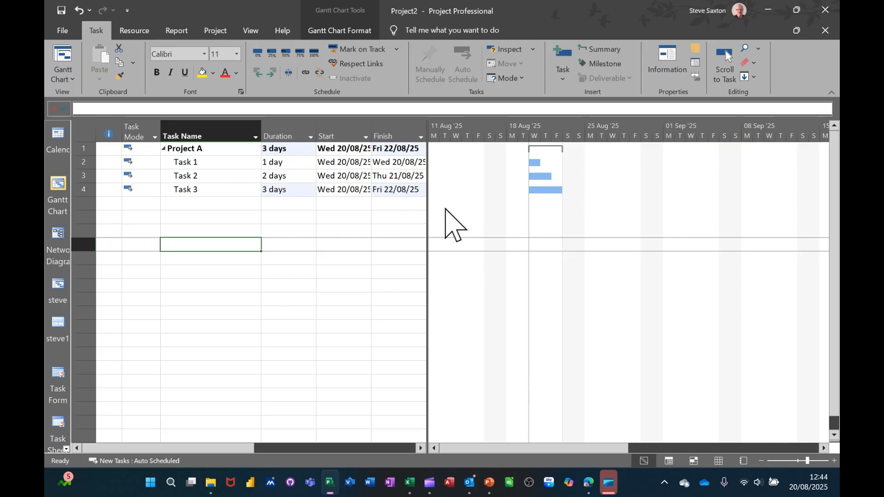
Change the Task bar style so the text to the right of the bars is Name
double_click(463, 185)
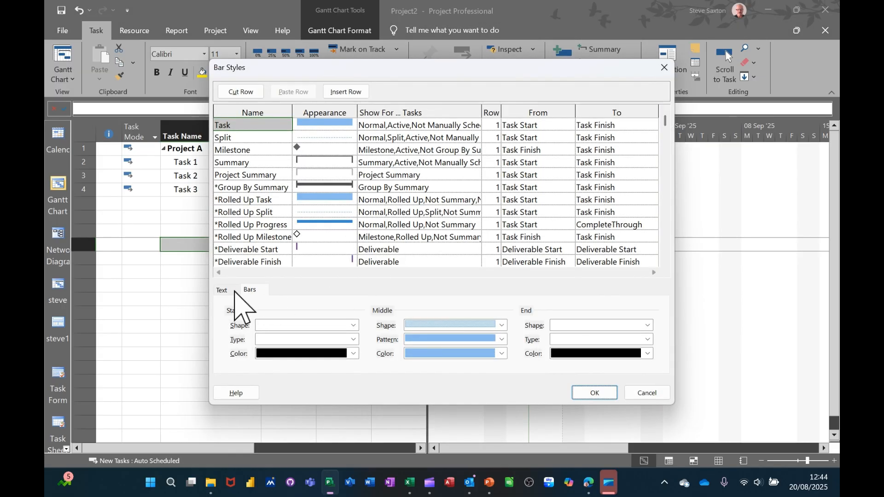
click(227, 291)
click(343, 340)
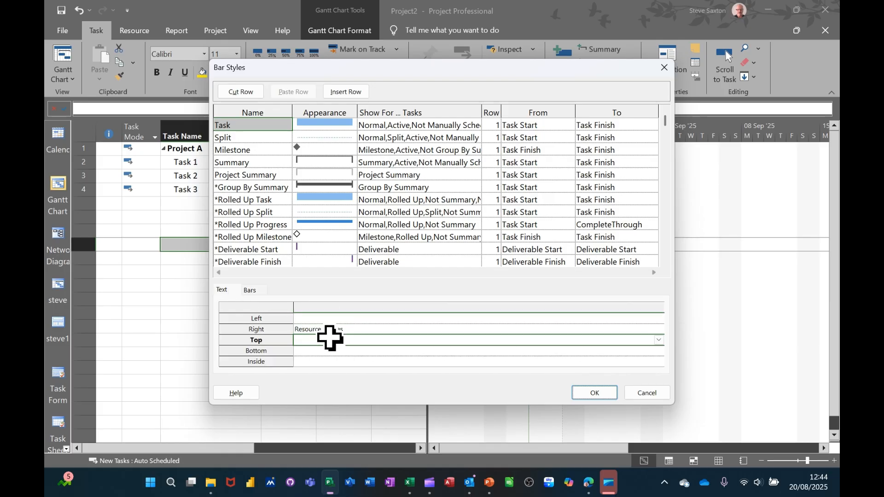
click(344, 330)
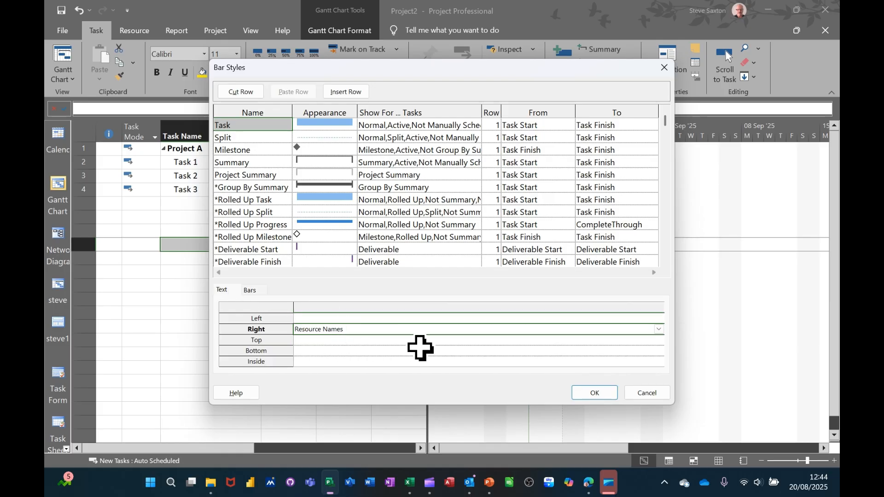
text(Name)
click(594, 394)
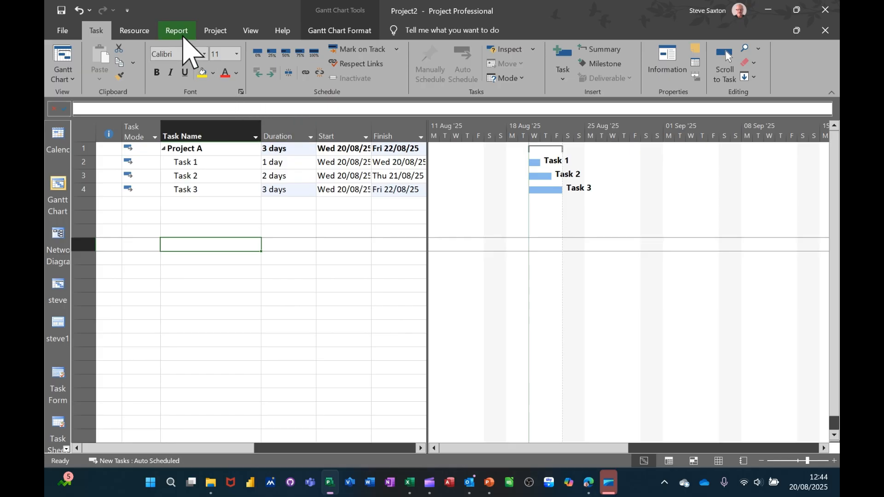
Look at the status date setting in the project information and close it without changes
click(215, 31)
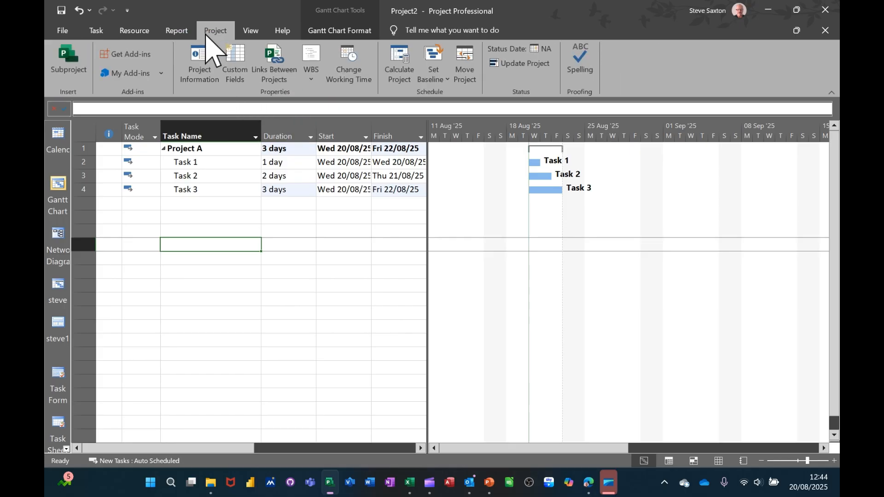
click(199, 64)
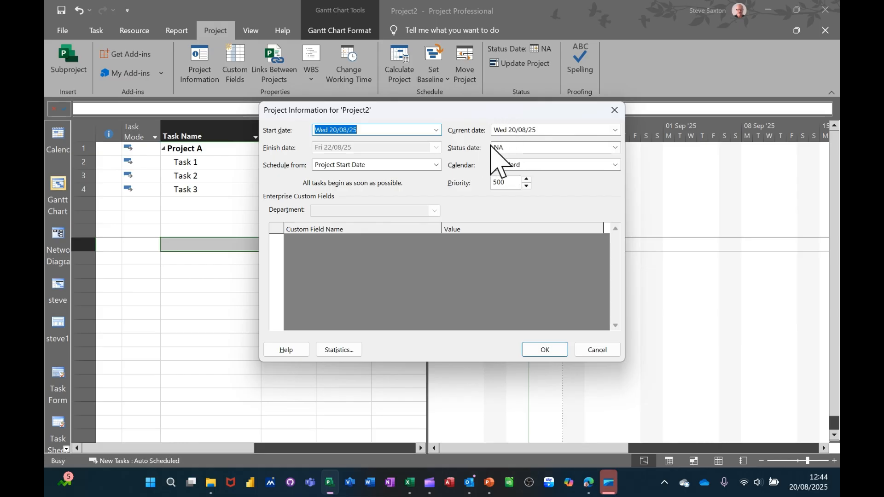
click(616, 147)
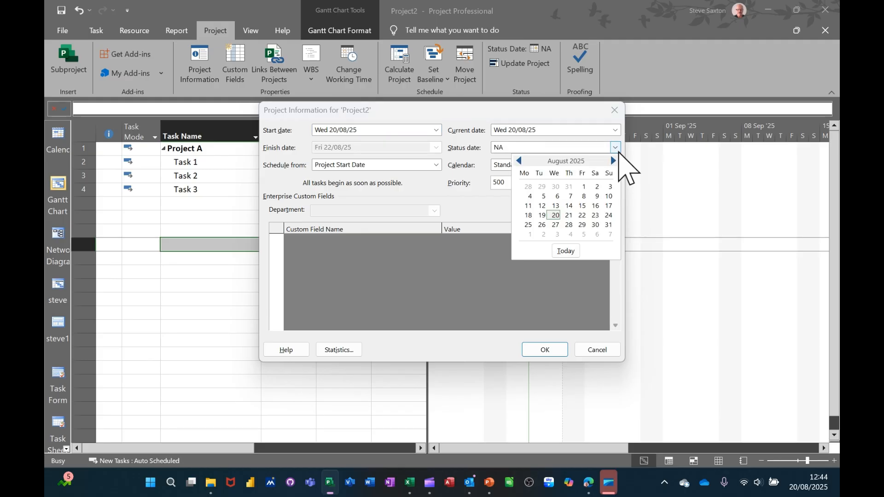
click(617, 149)
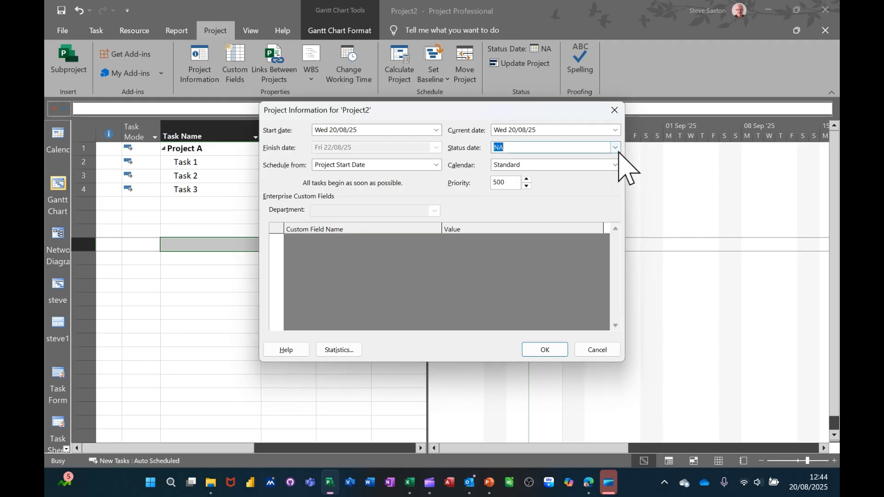
click(596, 351)
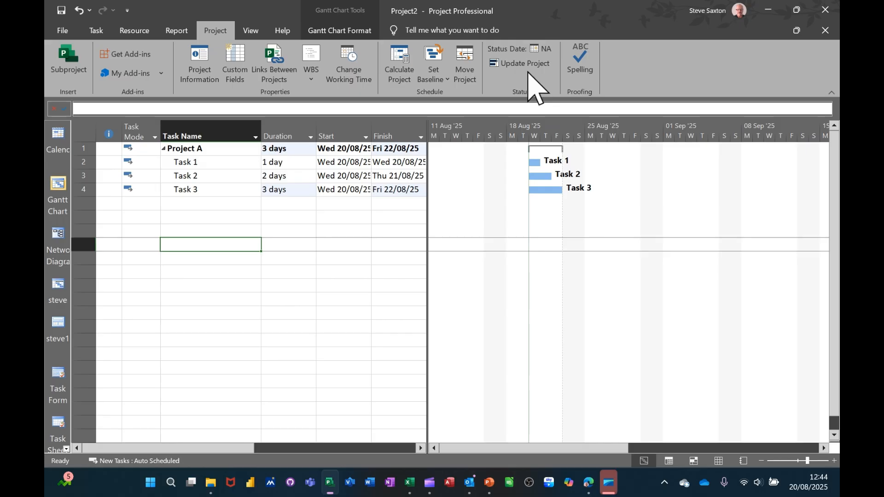
Set the project's status date to Fri 22/08/2025
click(536, 48)
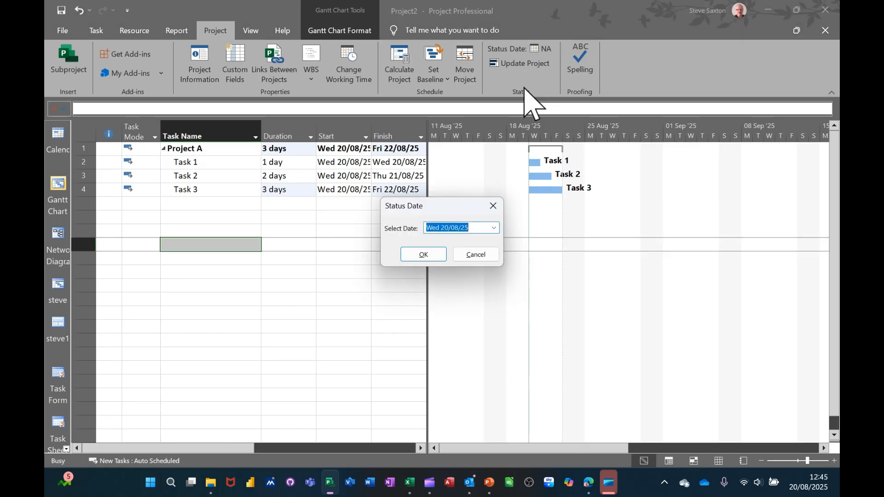
click(494, 227)
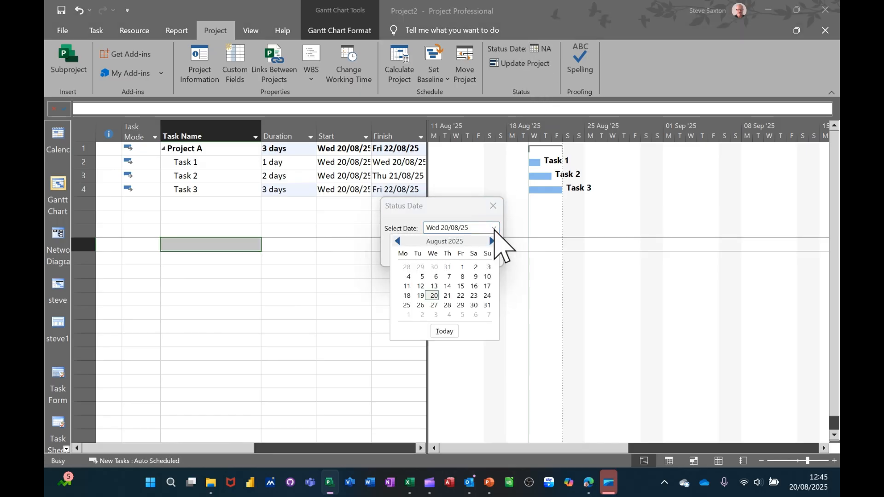
click(461, 296)
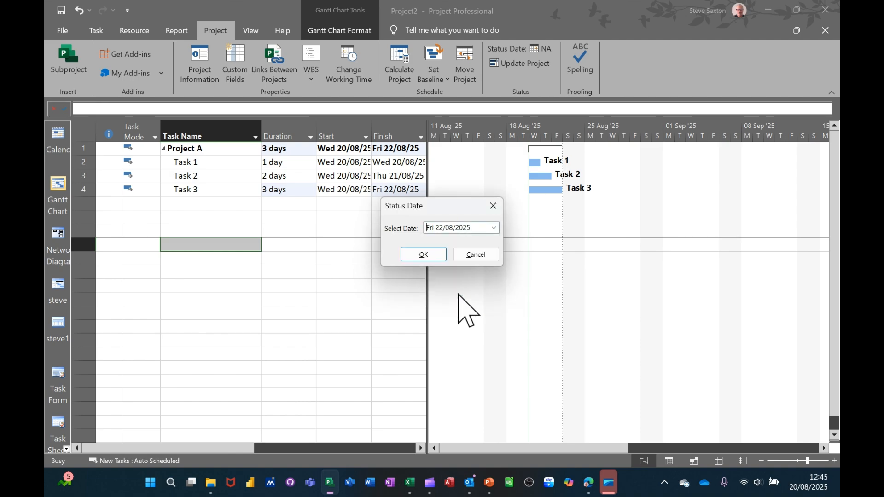
click(421, 255)
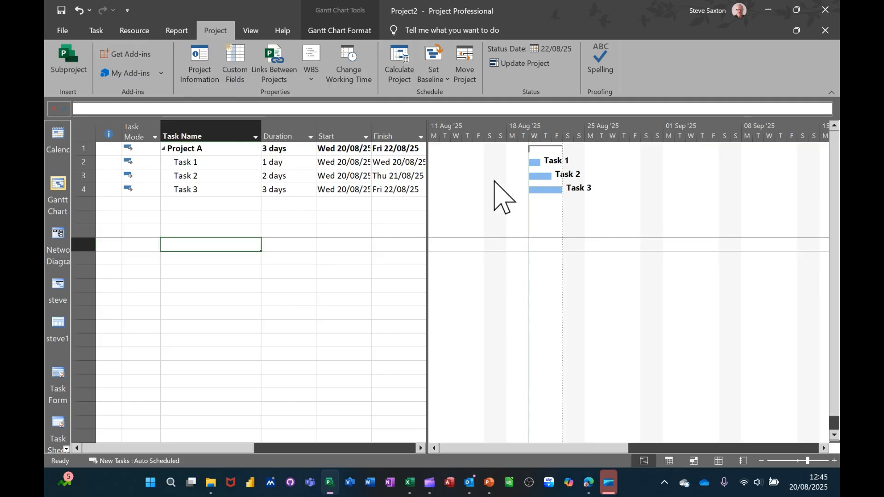
Display the current progress line on the Gantt chart at the project status date
click(341, 32)
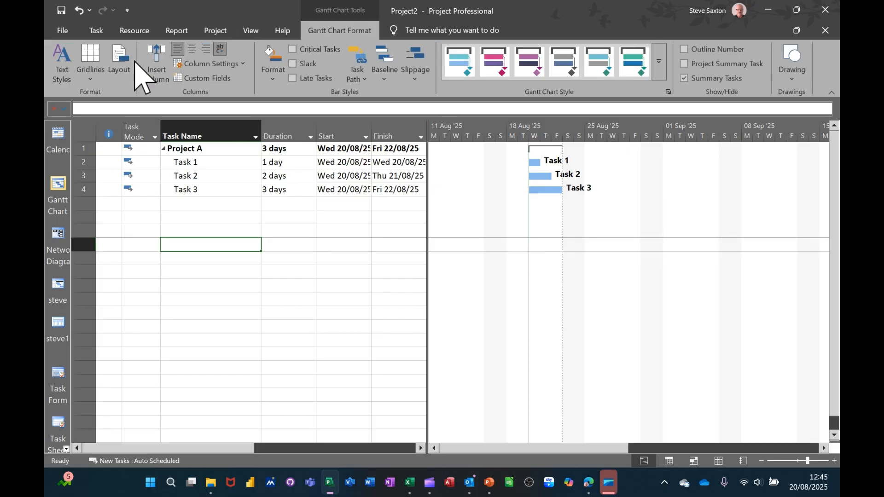
click(91, 80)
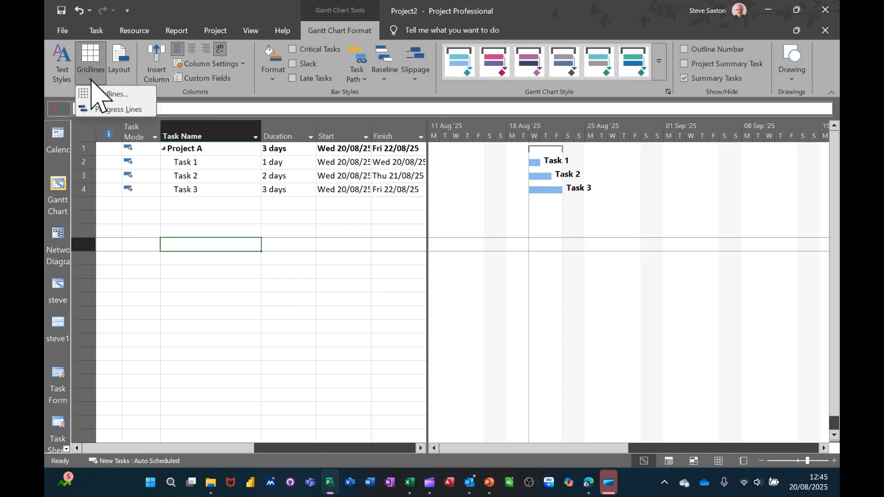
click(111, 109)
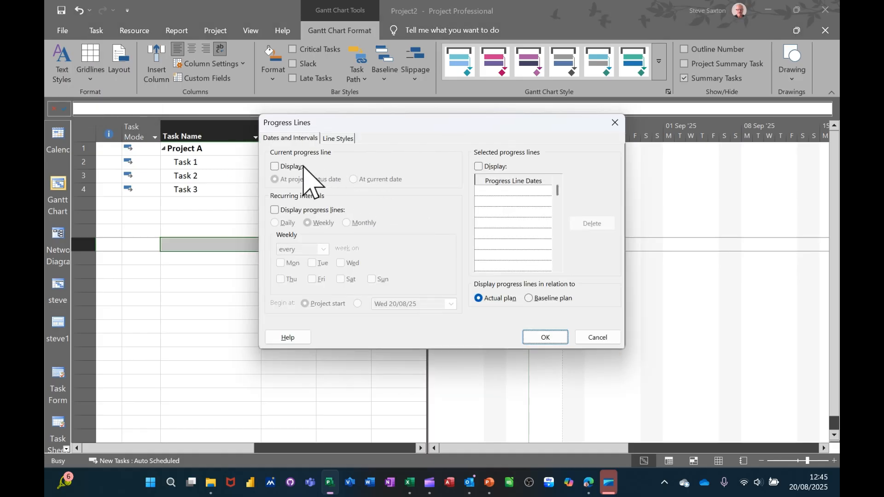
click(275, 166)
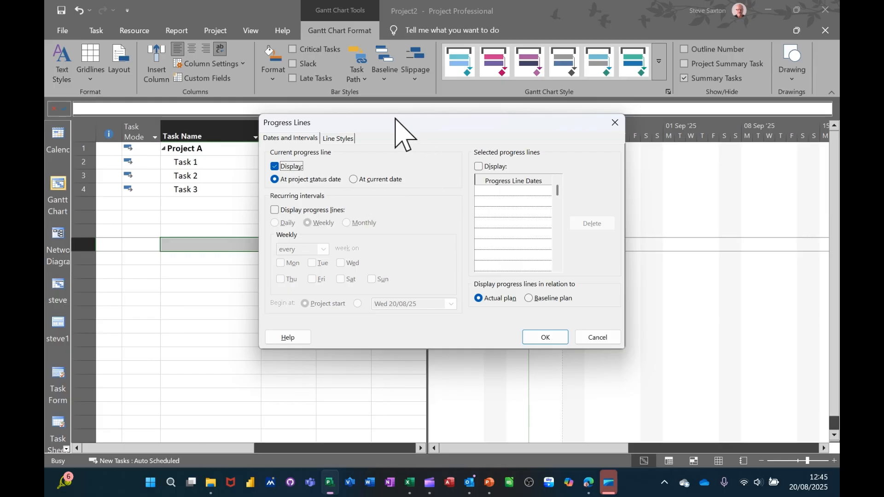
click(544, 338)
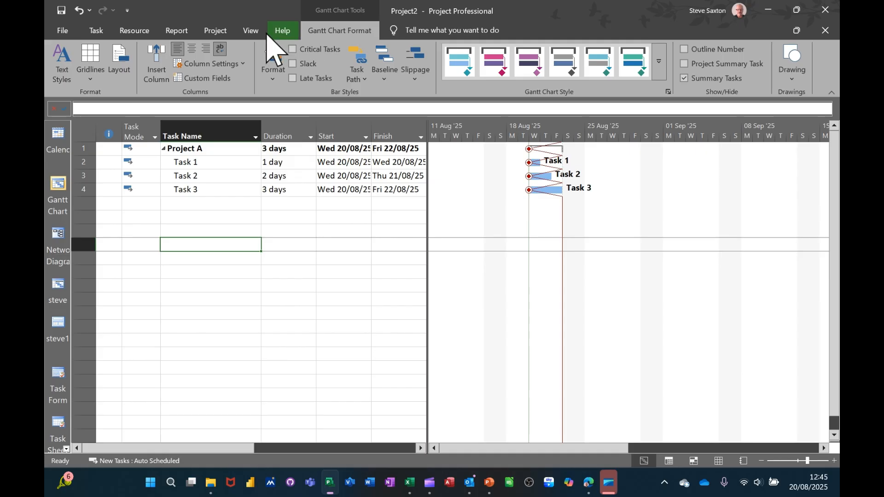
Set the project's status date to today, 20/08/25
click(222, 29)
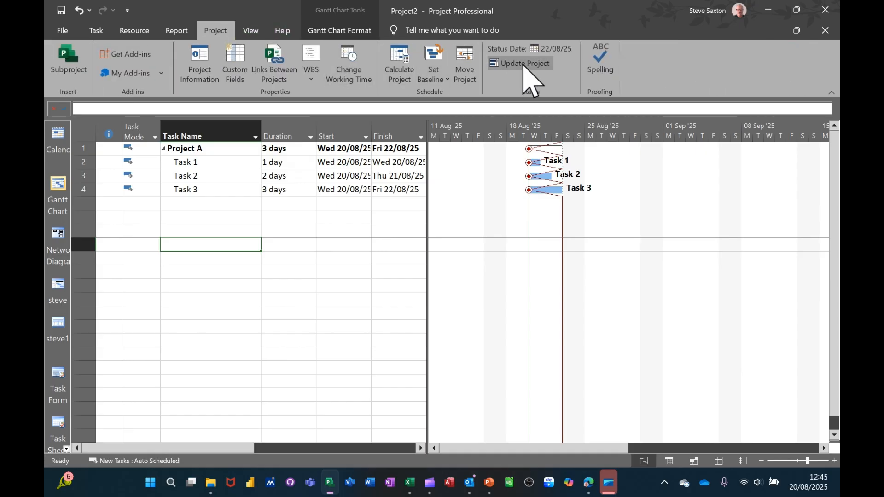
click(543, 51)
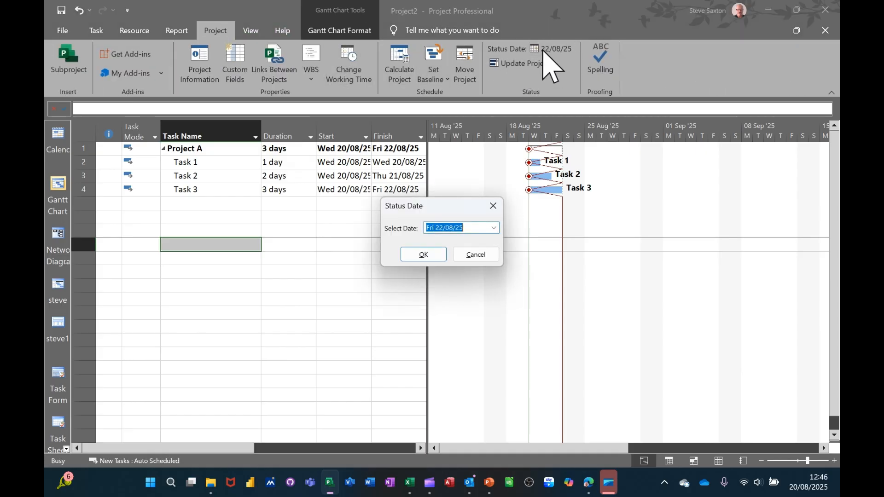
click(493, 228)
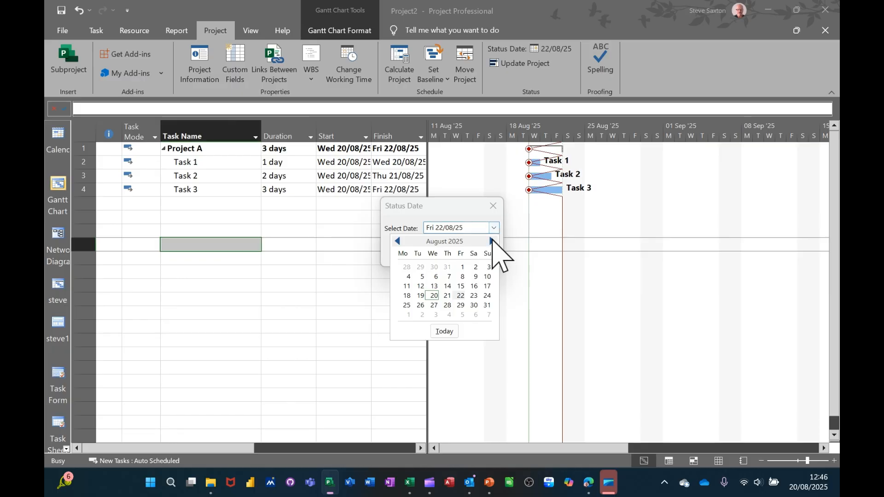
click(443, 331)
click(415, 253)
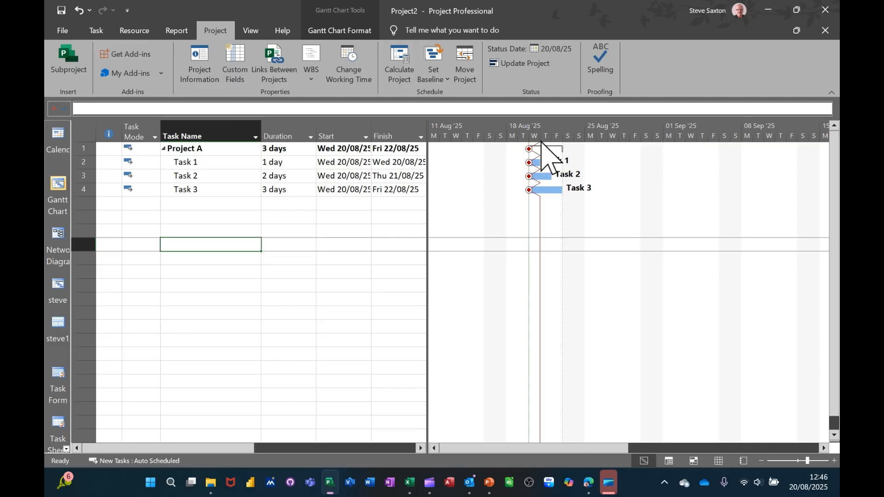
Set the project's status date to Tue 19/08/2025
click(568, 49)
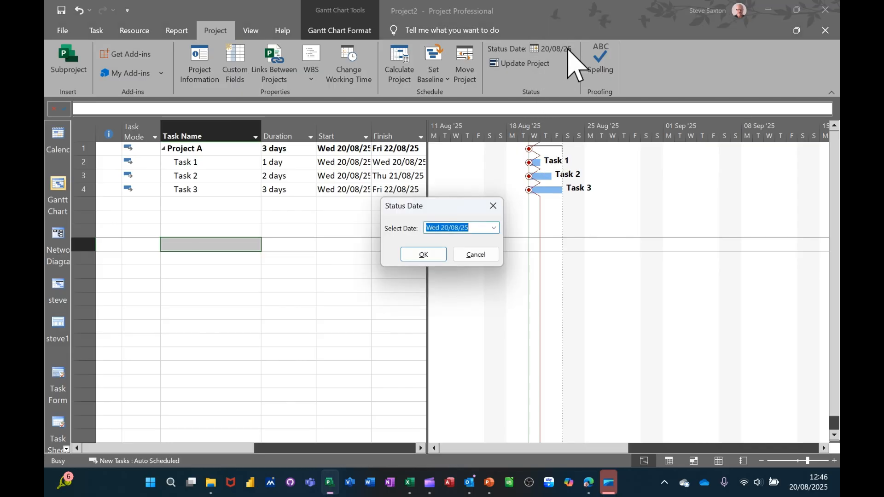
click(493, 227)
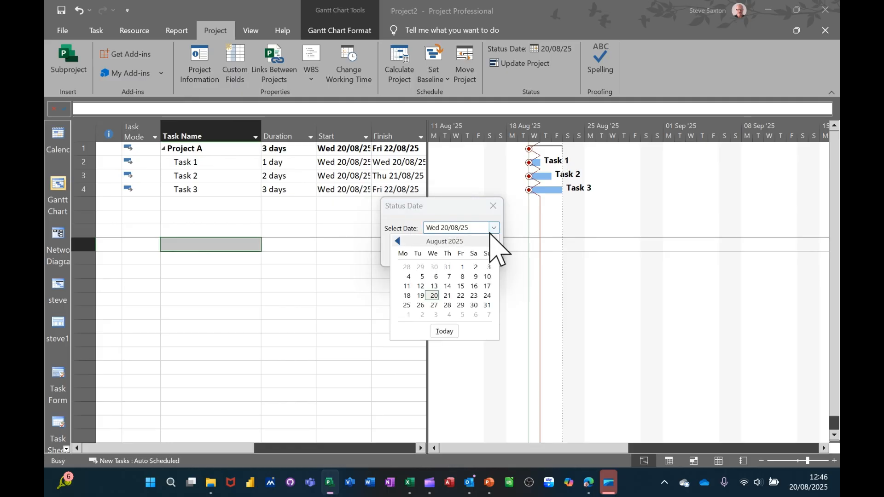
click(422, 296)
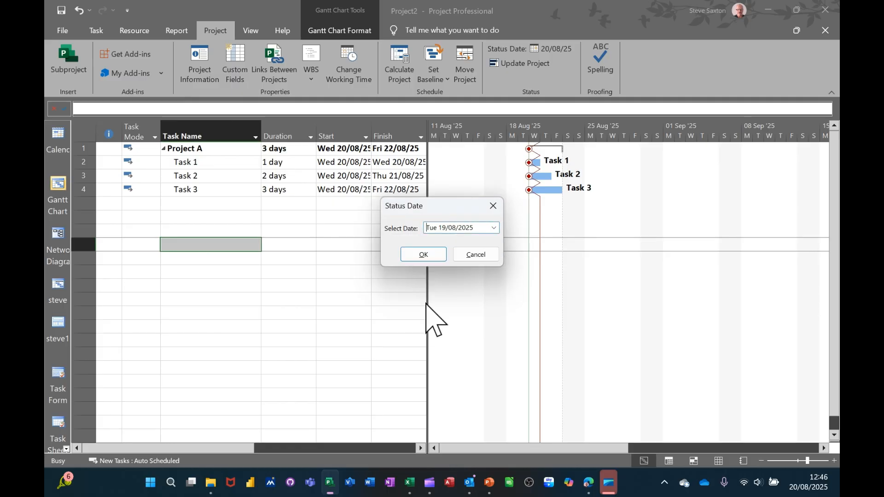
click(427, 255)
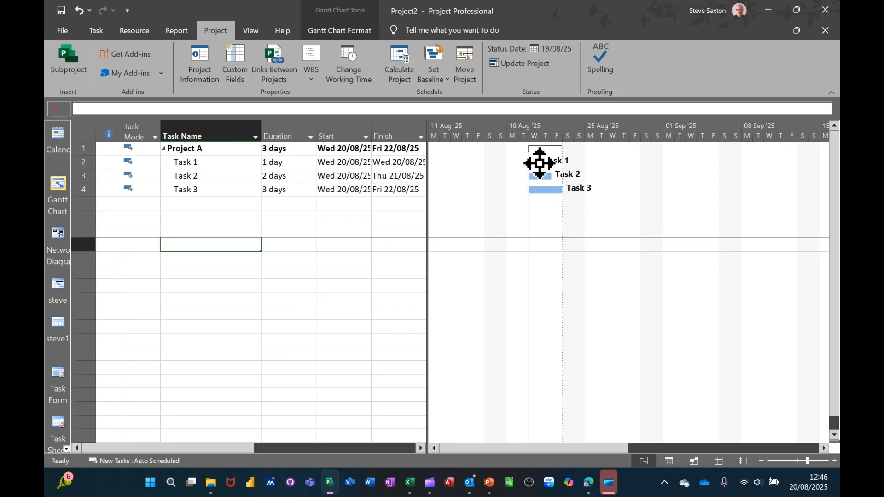
Set the project's status date to Wed 20/08/2025
click(553, 49)
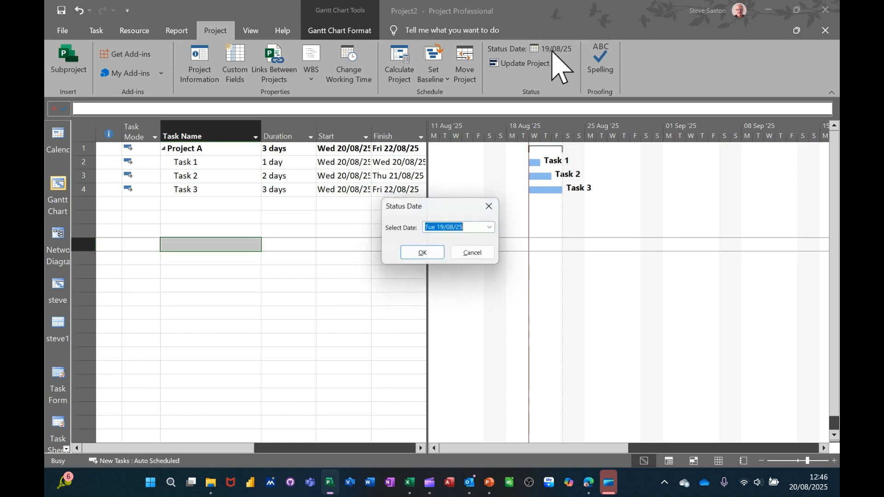
click(493, 228)
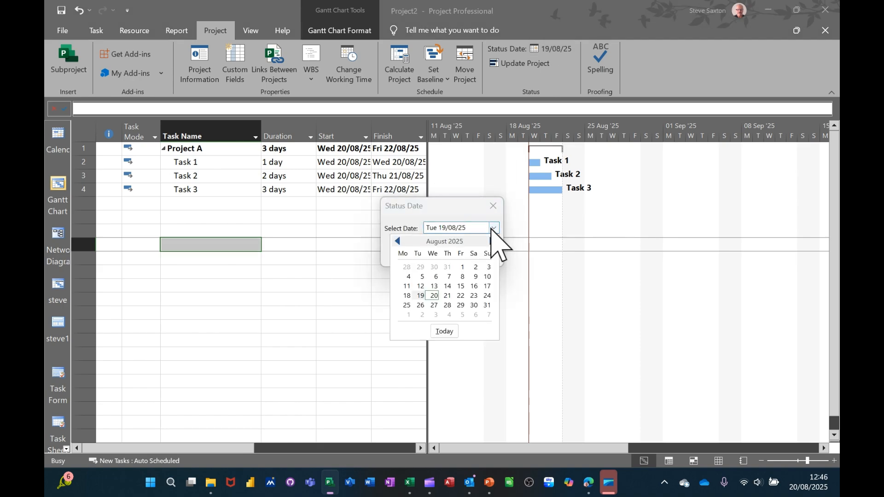
click(434, 296)
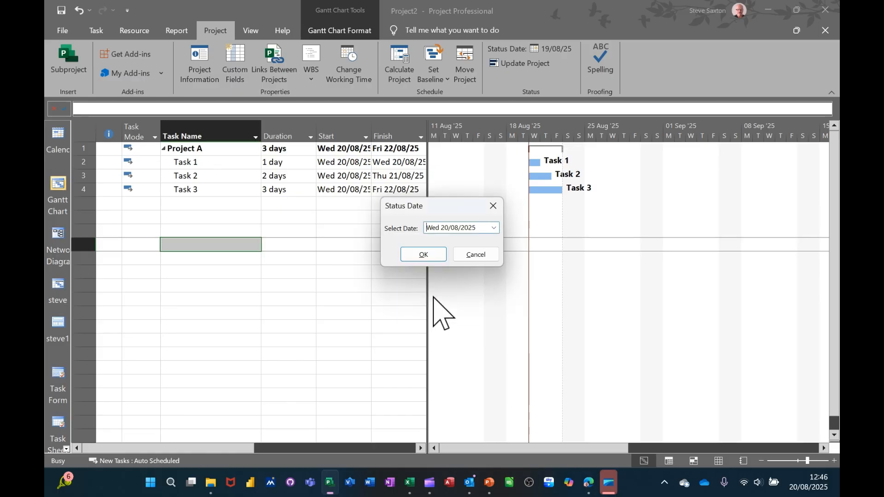
click(422, 253)
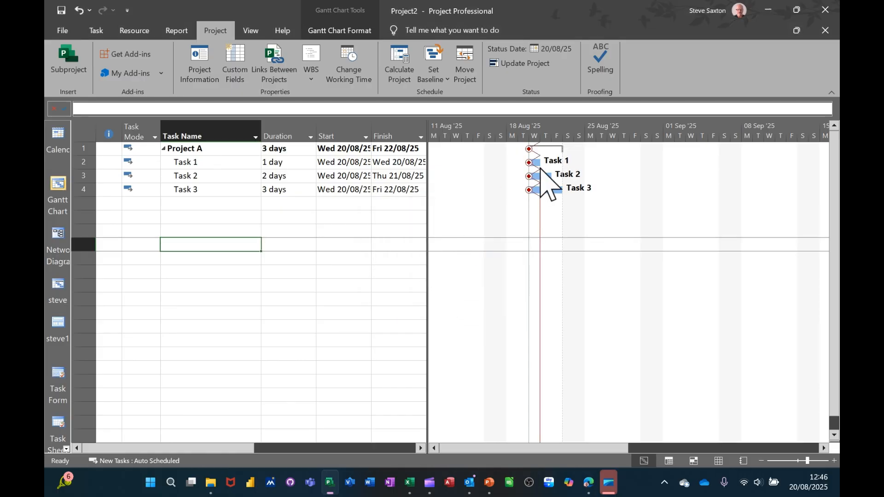
Raise Task 1's progress through 50% and 75% to 100%, and mark Task 2 and Task 3 as 100% complete
click(234, 165)
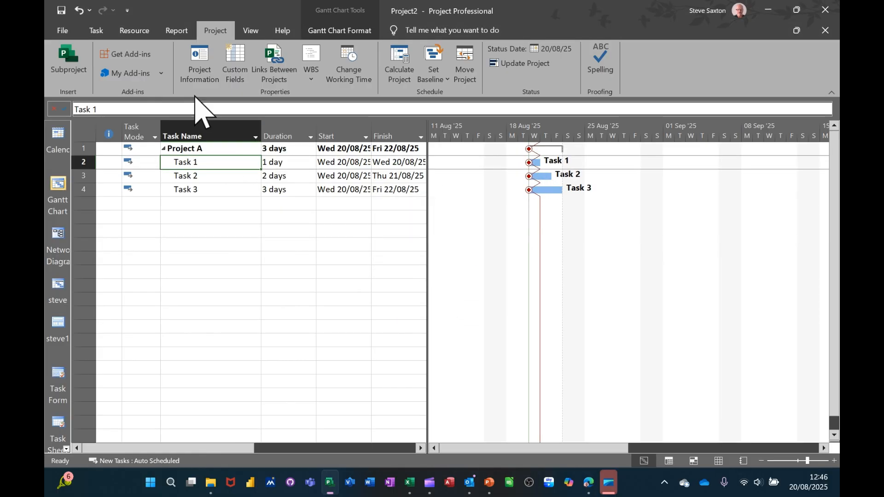
click(98, 30)
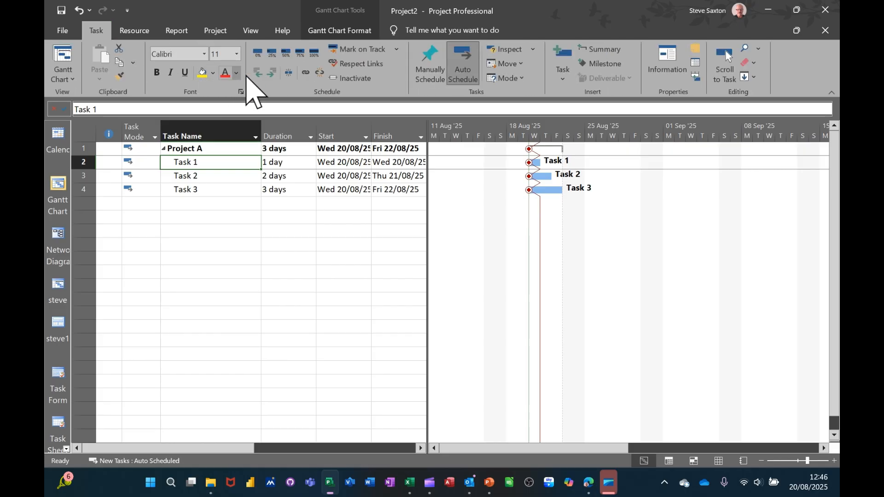
click(285, 54)
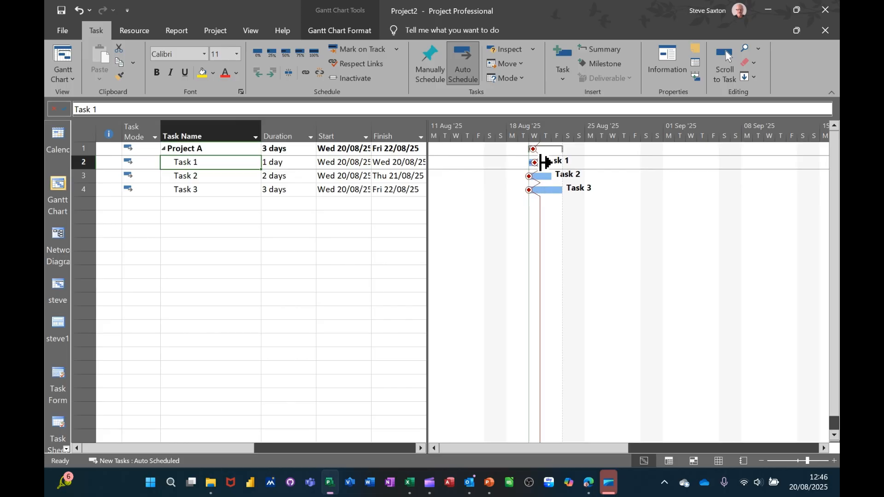
click(301, 54)
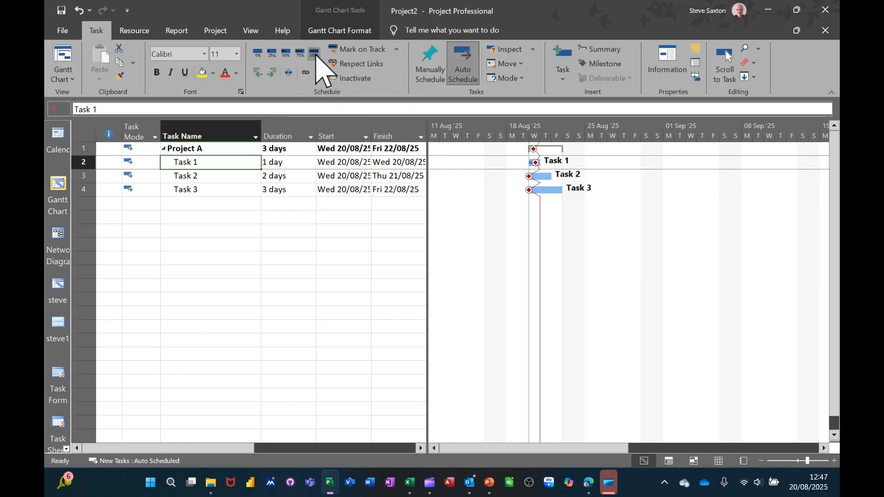
click(315, 54)
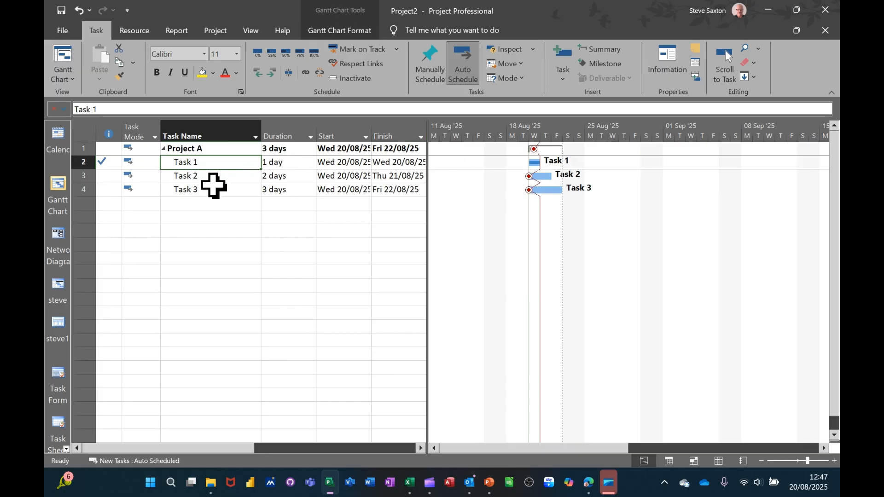
drag(212, 175, 211, 184)
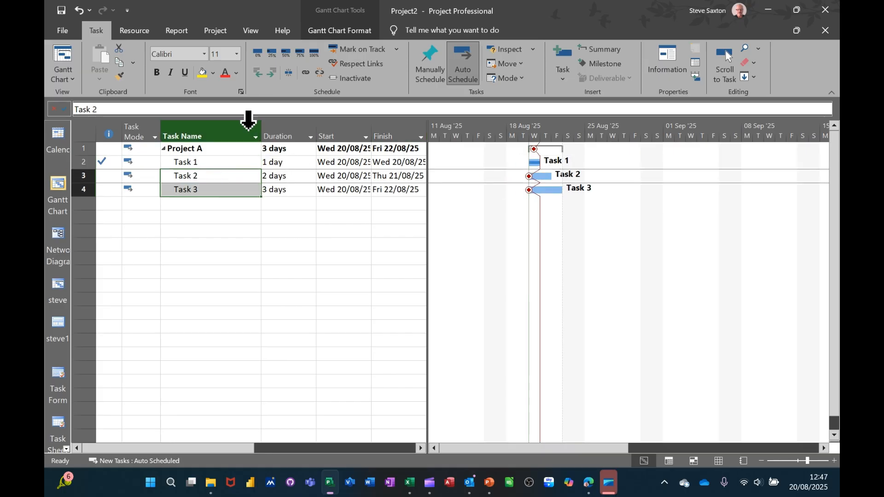
click(314, 52)
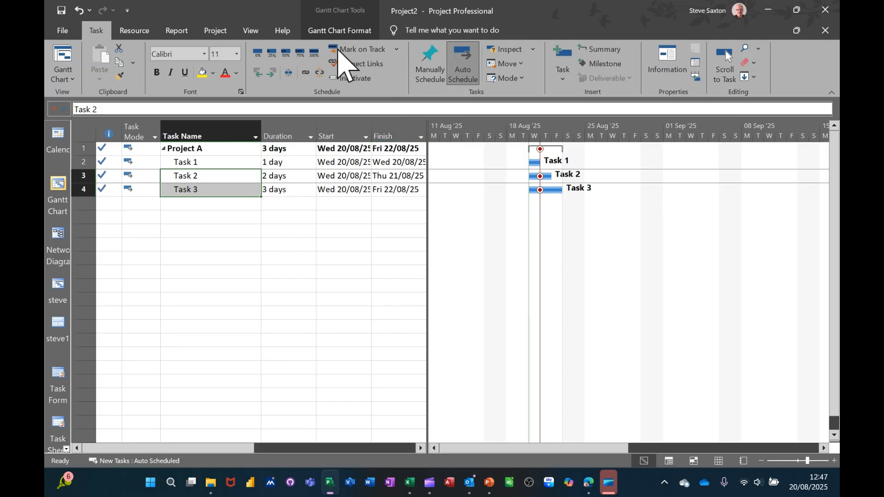
Display recurring weekly progress lines on the Gantt chart, every week on Wednesday, beginning at project start
click(322, 31)
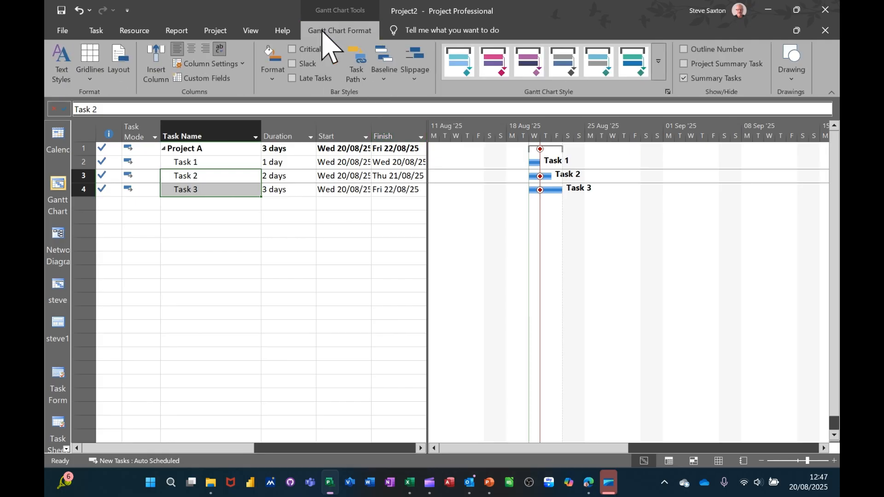
click(94, 85)
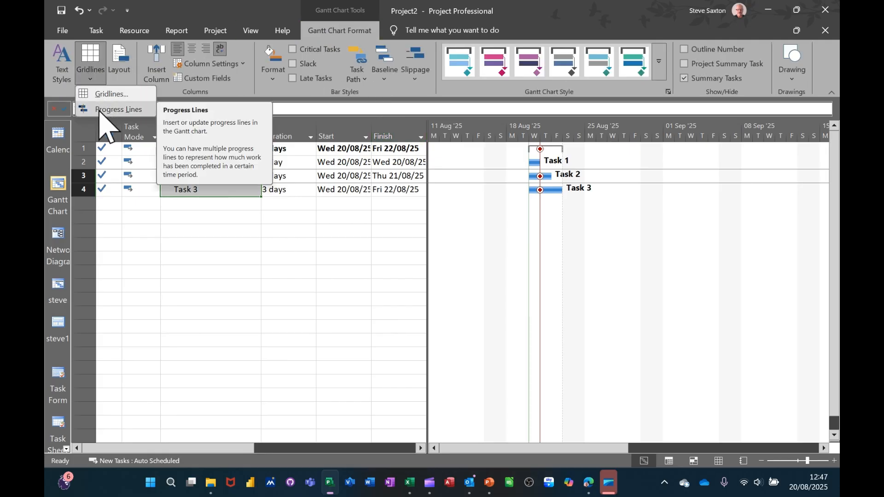
click(99, 110)
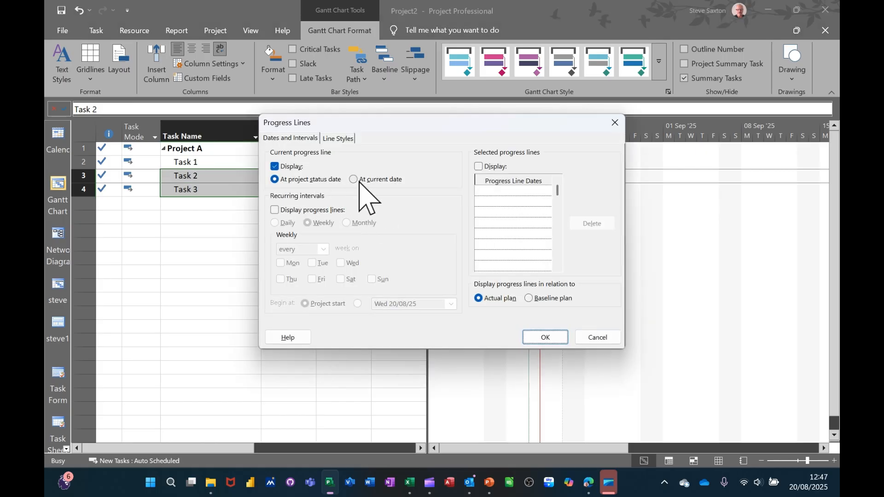
click(274, 210)
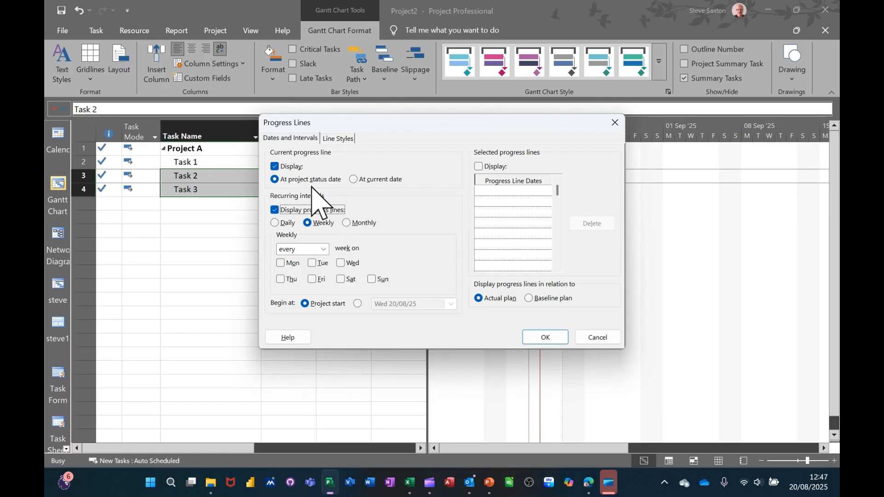
click(312, 227)
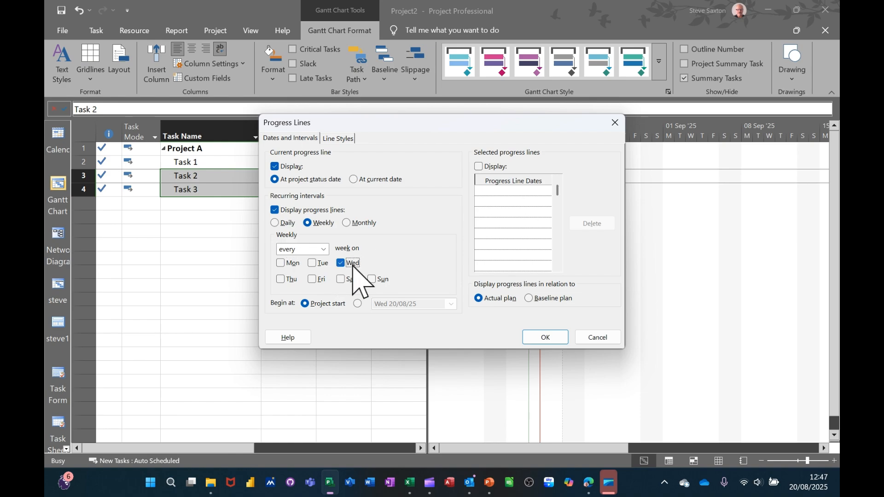
click(541, 337)
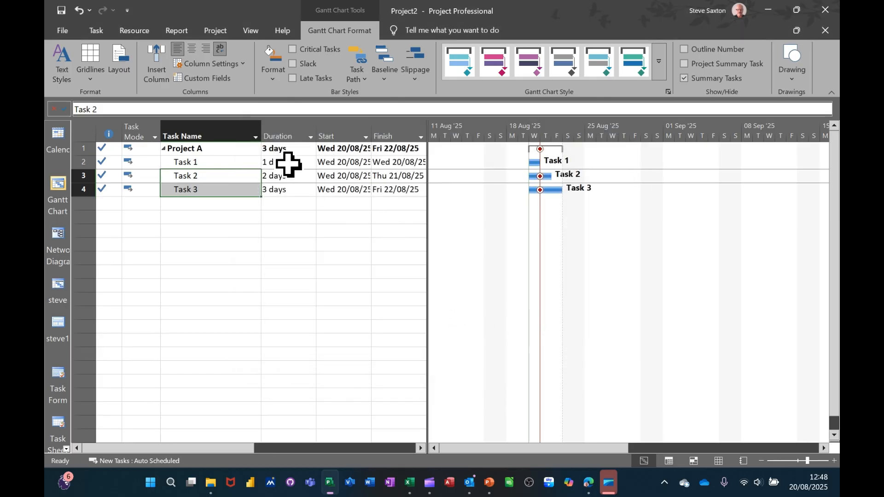
Reset the progress of Task 1, Task 2 and Task 3 to 0% complete
click(204, 165)
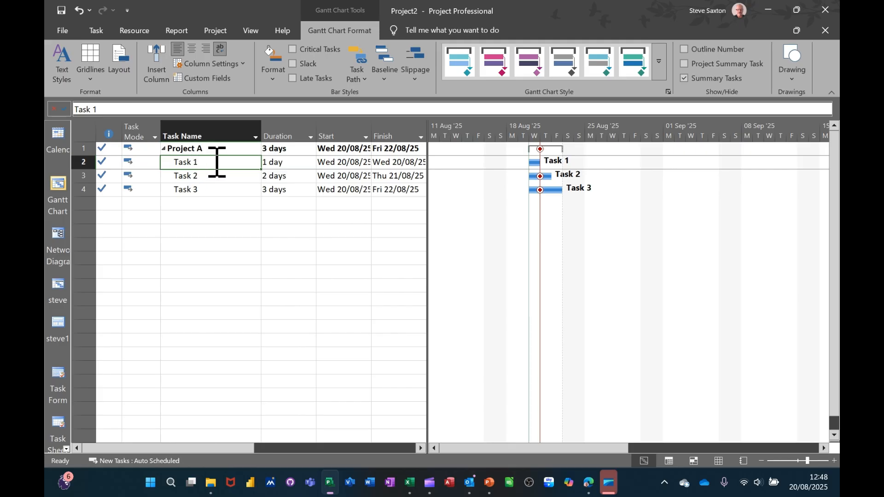
click(217, 180)
drag(224, 164, 227, 187)
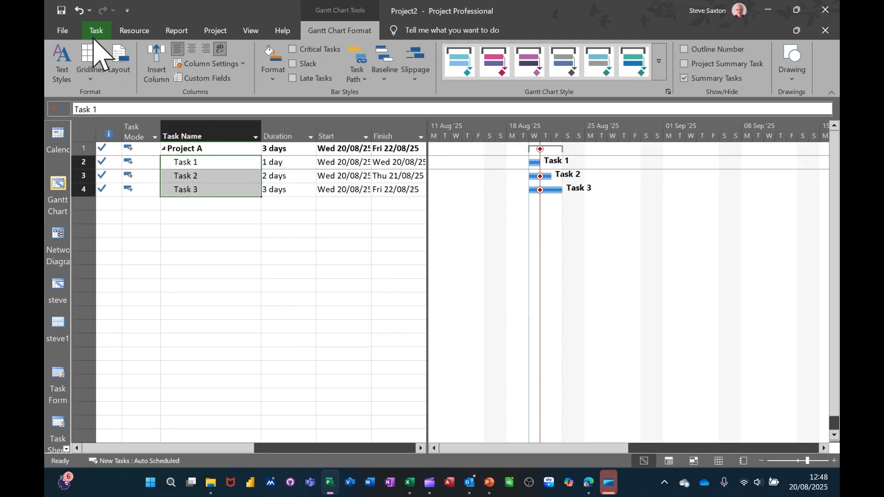
click(96, 30)
click(258, 53)
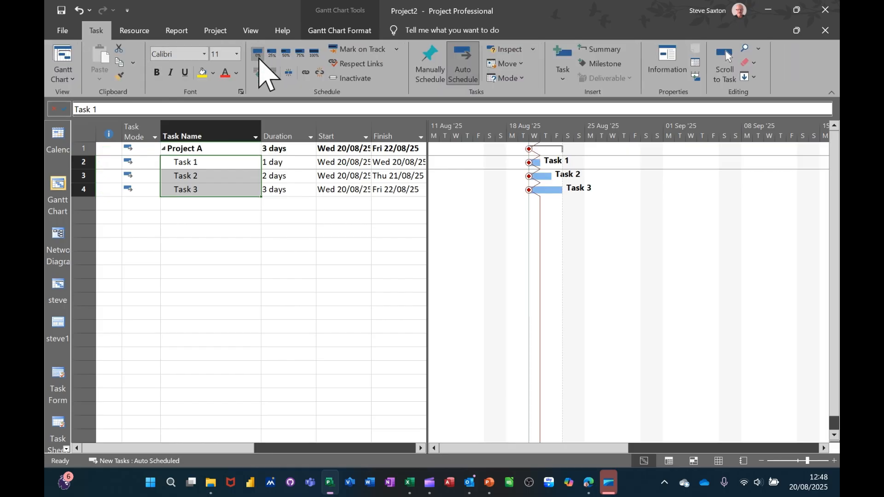
Set the duration of Task 1 to 5 days and of Task 2 to 10 days
key(Right)
text(5)
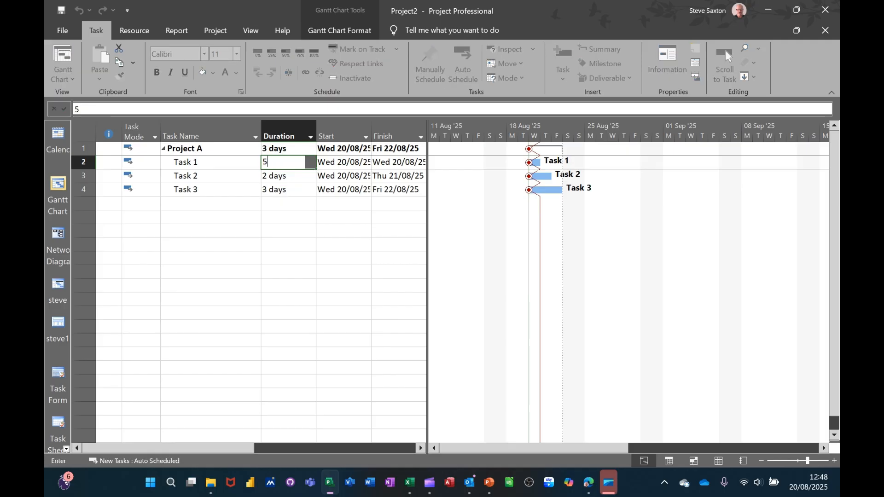
click(290, 190)
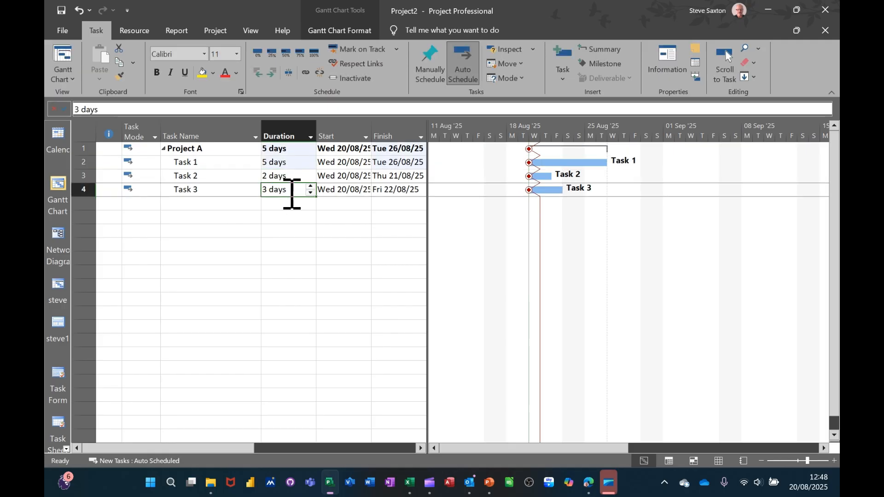
click(292, 174)
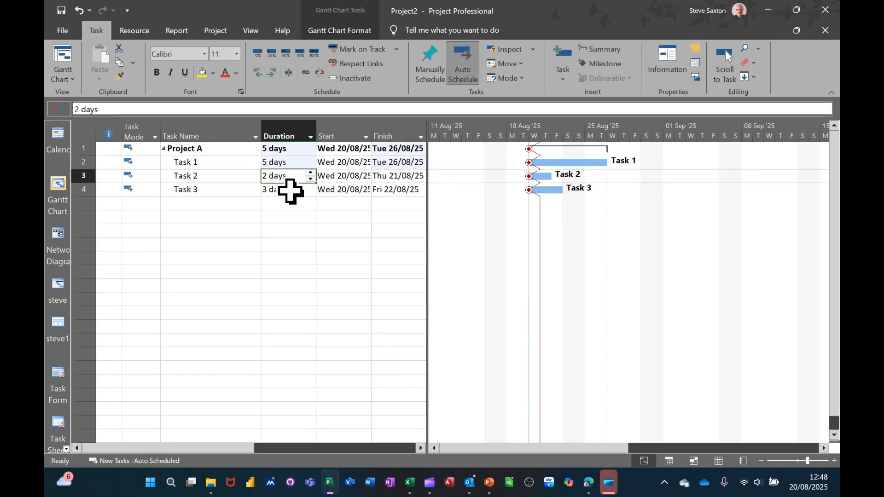
text(10)
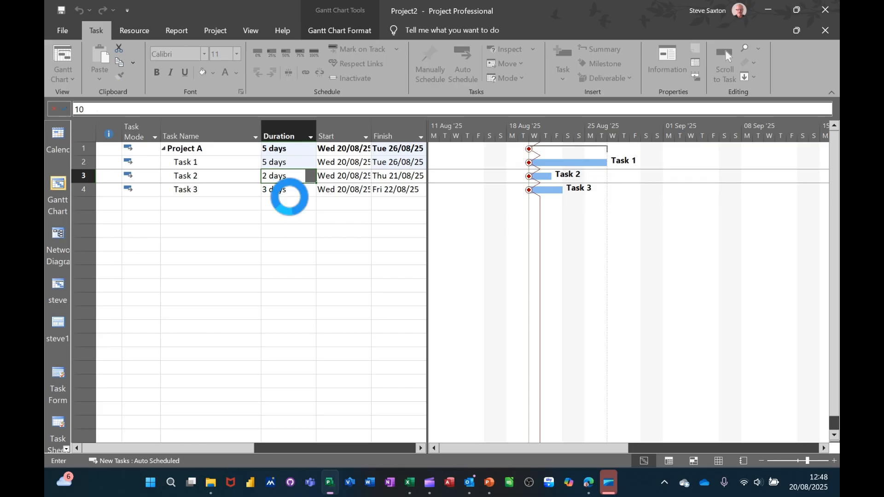
click(292, 202)
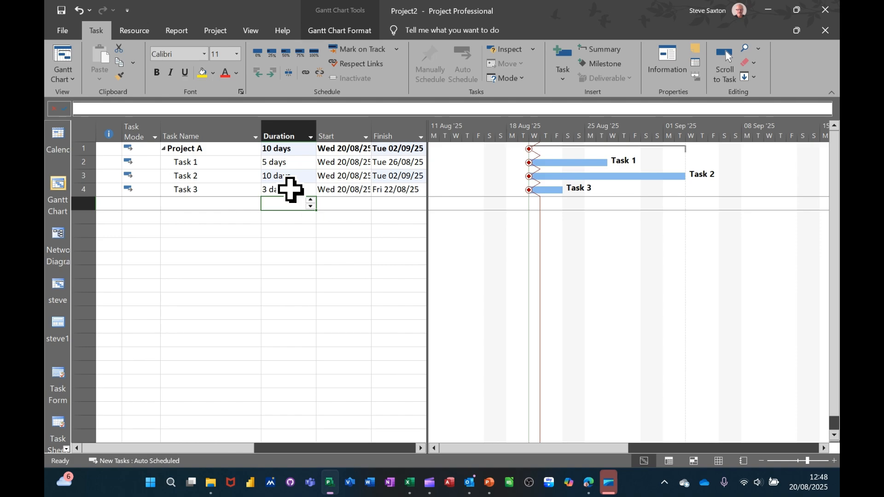
click(290, 190)
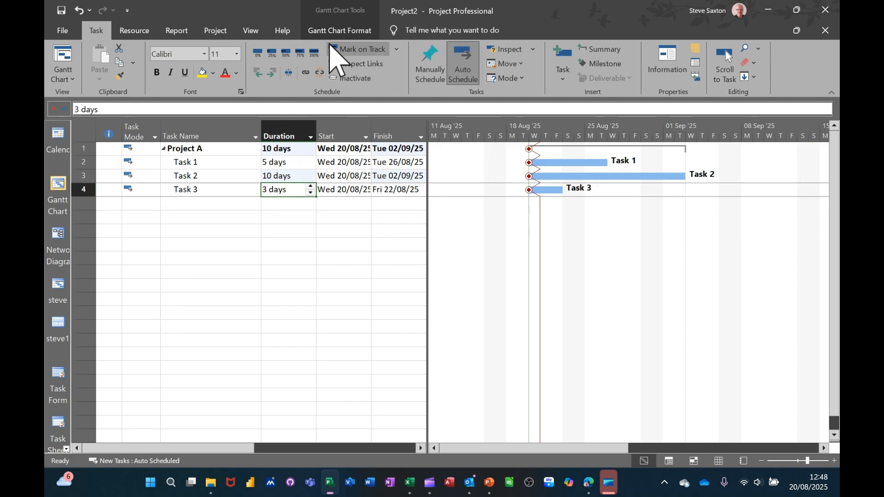
Open the progress line settings of the Gantt chart to review them
click(339, 30)
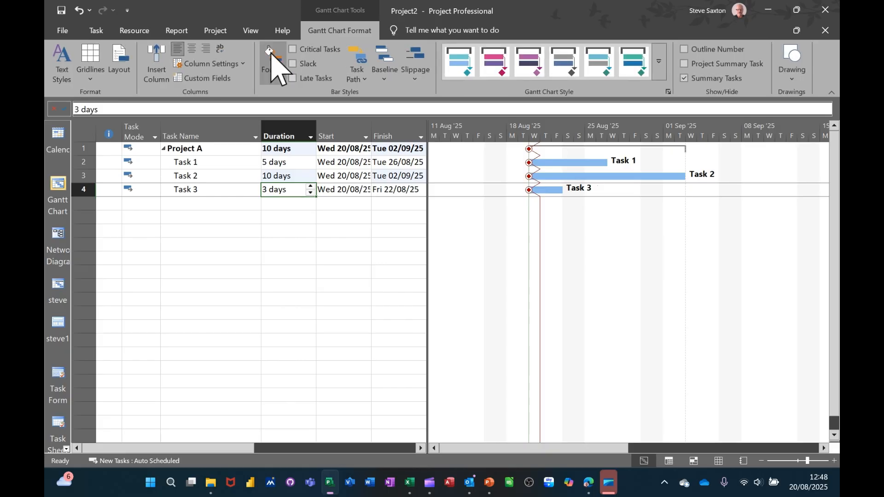
click(91, 86)
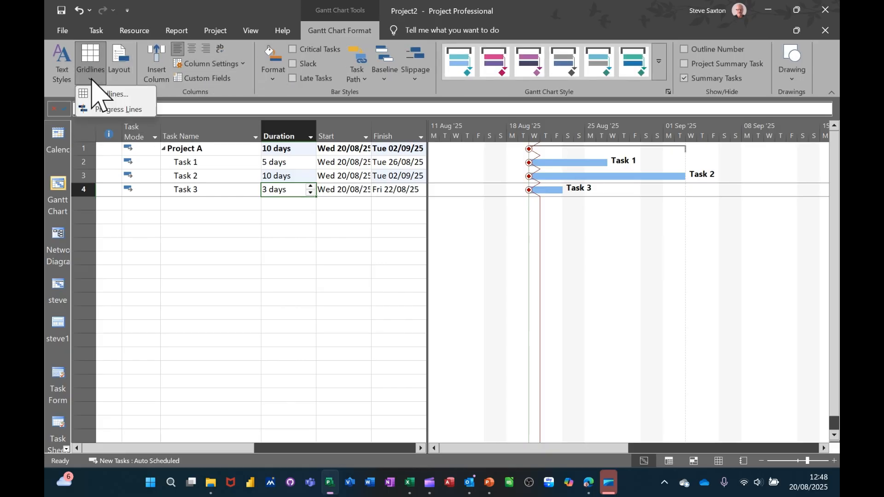
click(106, 112)
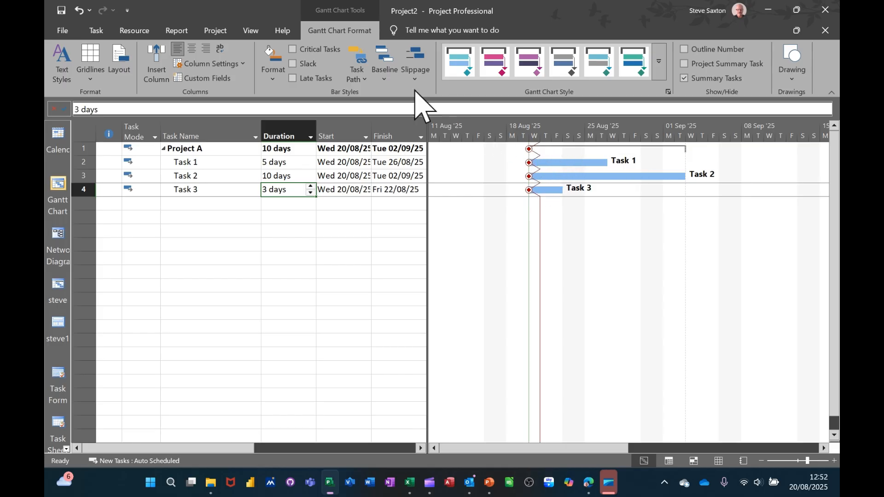
Set the project's status date to Wed 27/08/2025
click(215, 30)
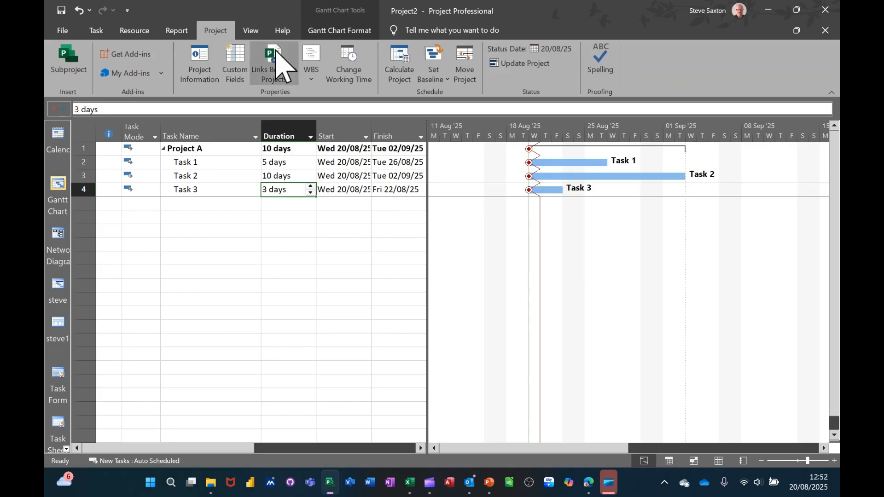
click(553, 50)
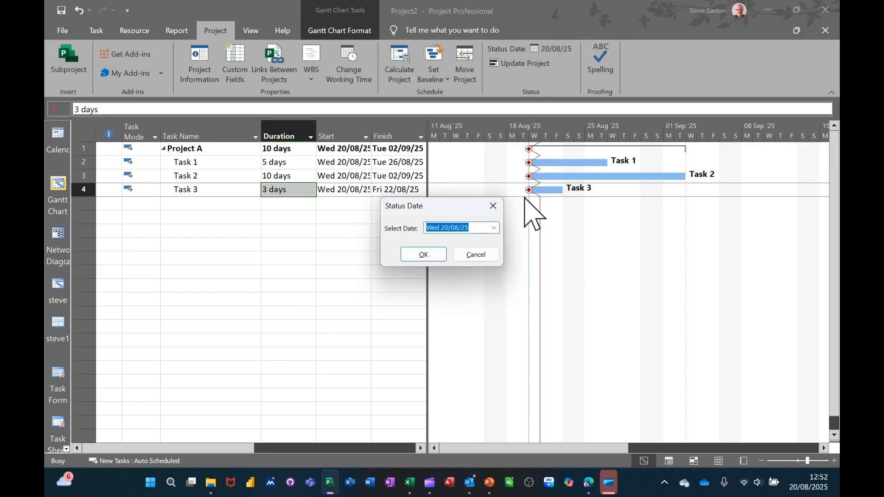
click(493, 228)
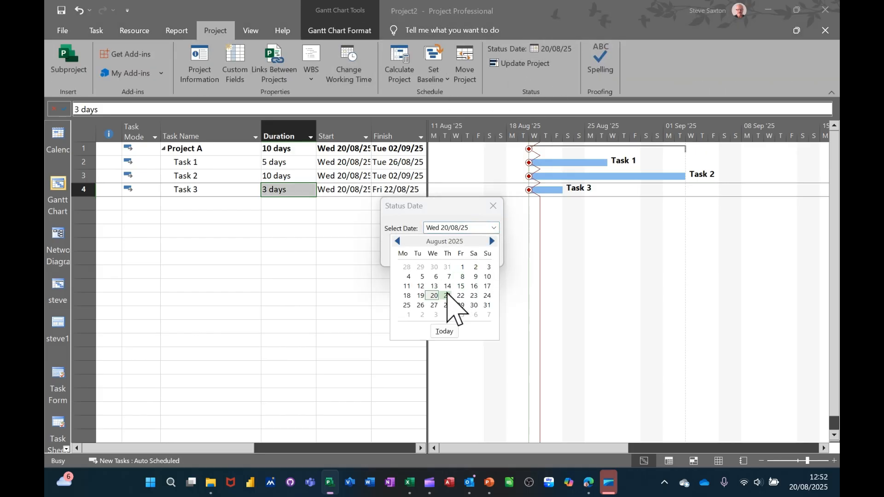
click(433, 305)
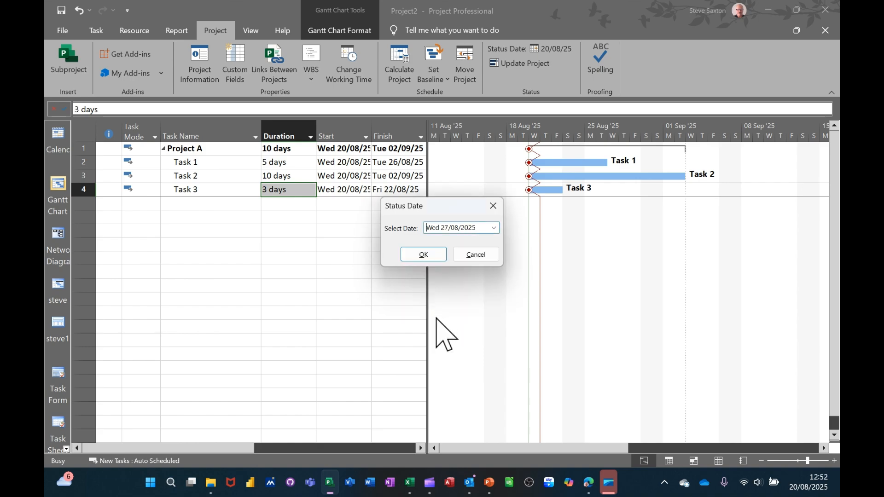
click(419, 254)
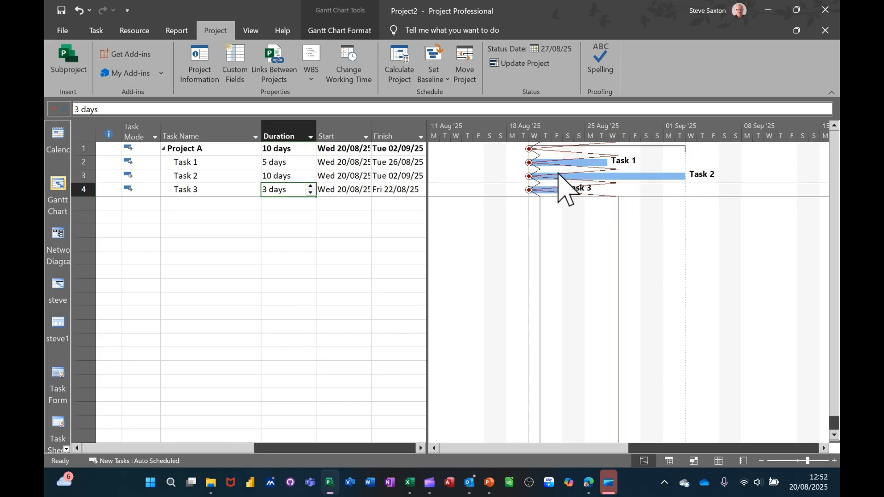
Mark Task 1 as 100% complete, followed by Task 2 and Task 3 together
click(230, 162)
click(96, 30)
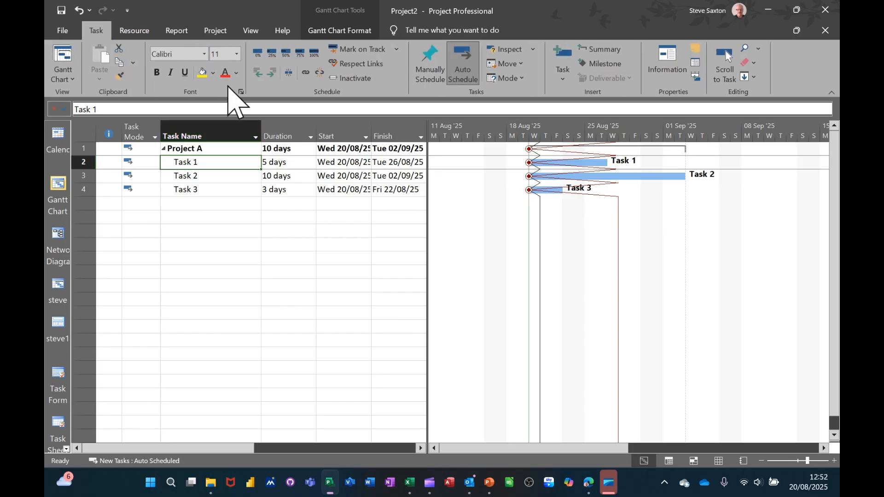
click(314, 53)
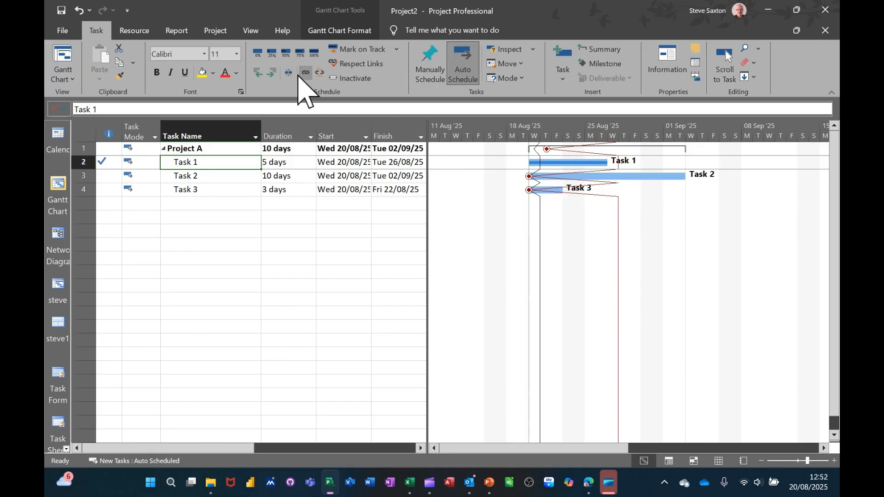
drag(202, 179, 198, 188)
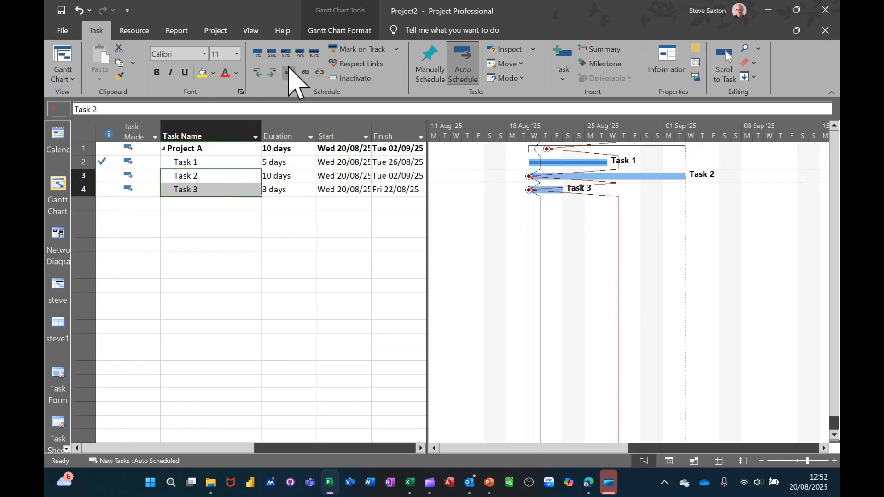
click(314, 52)
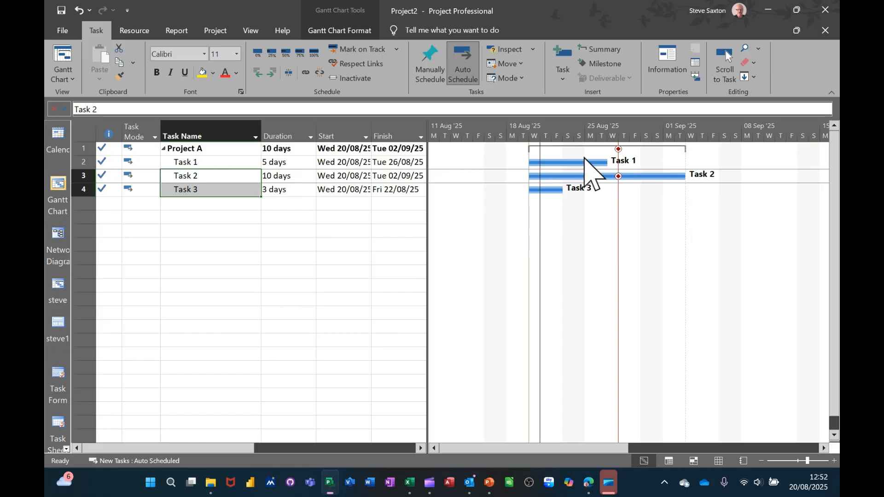
Set the progress of all three tasks back to 0% complete
click(256, 53)
click(203, 162)
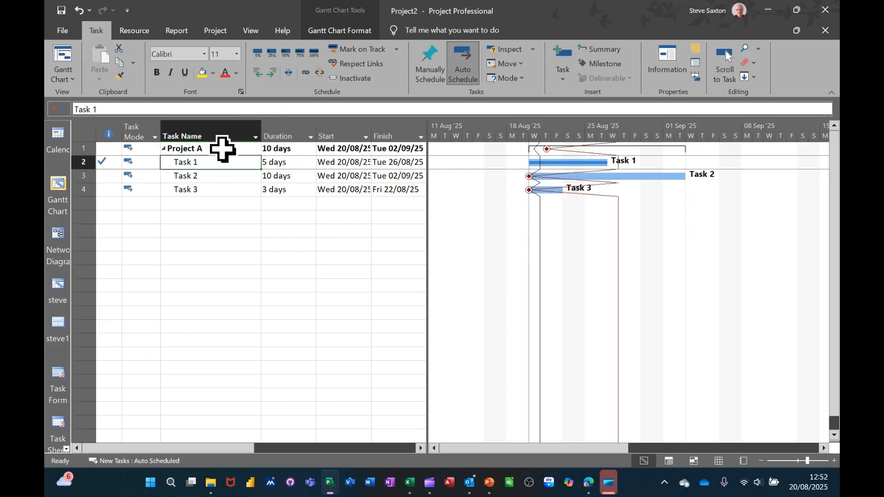
click(258, 52)
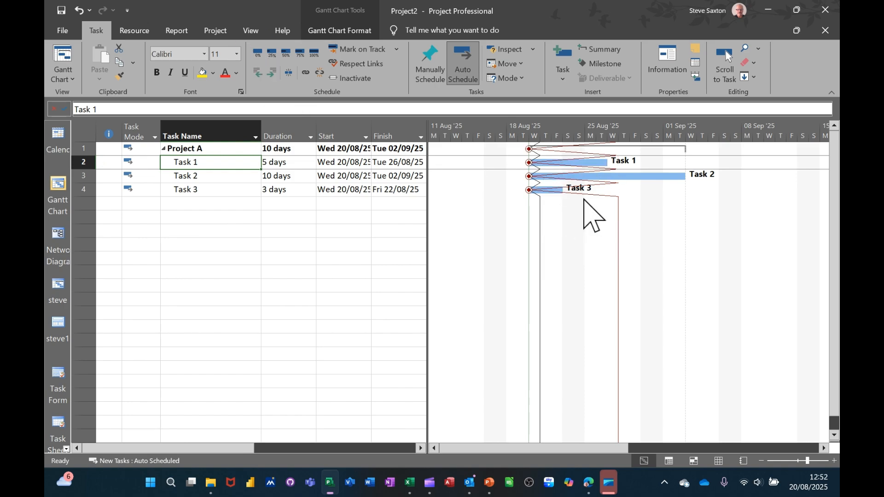
In the progress line settings, enable selected progress lines, view the date picker for the first line, and disable them again
click(330, 33)
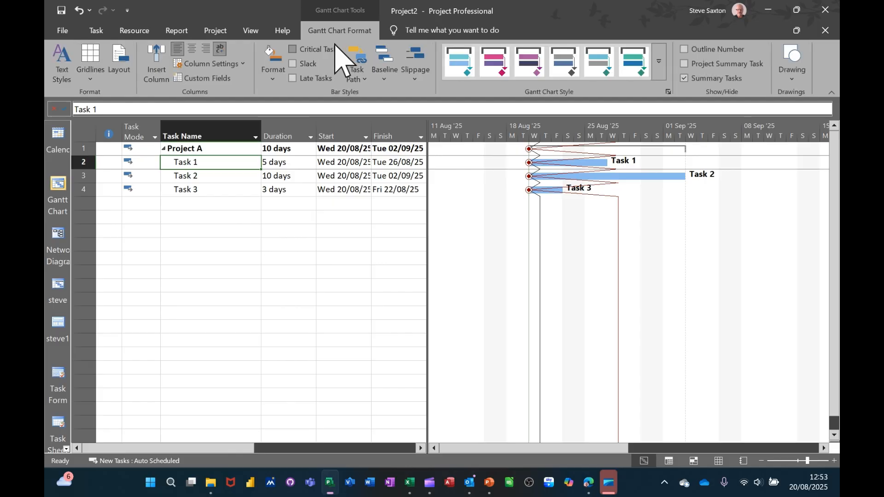
click(90, 76)
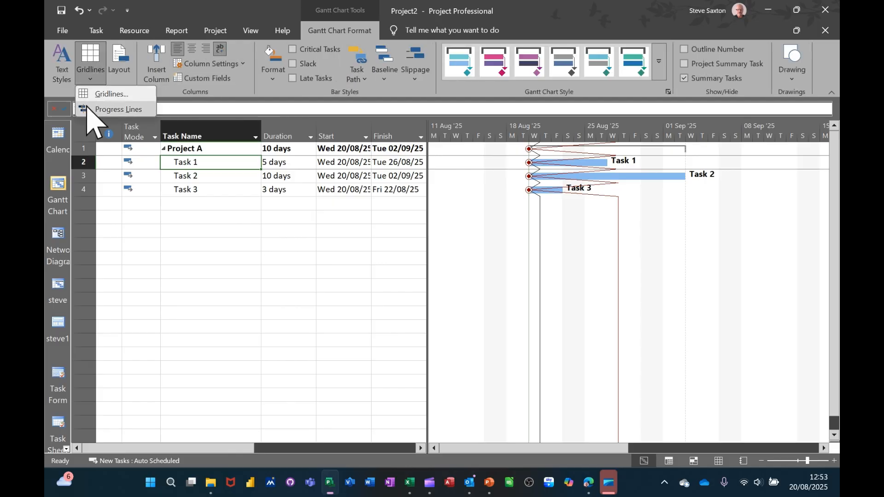
click(88, 109)
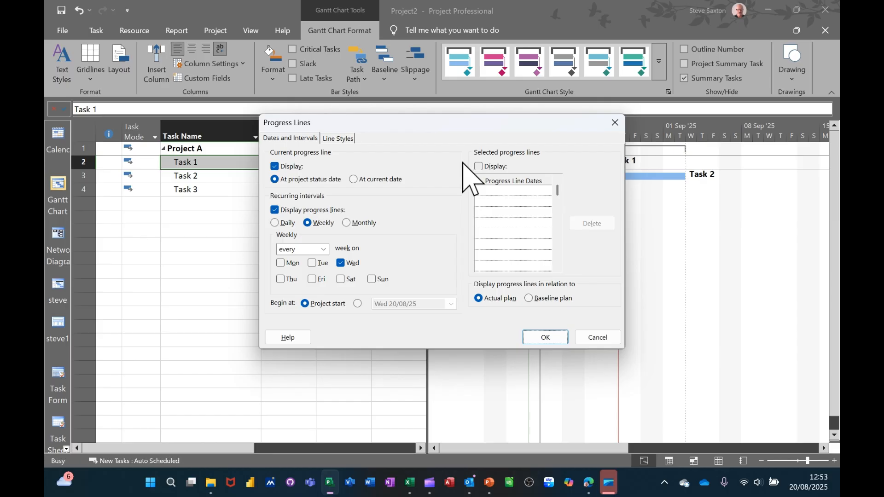
click(479, 166)
click(493, 190)
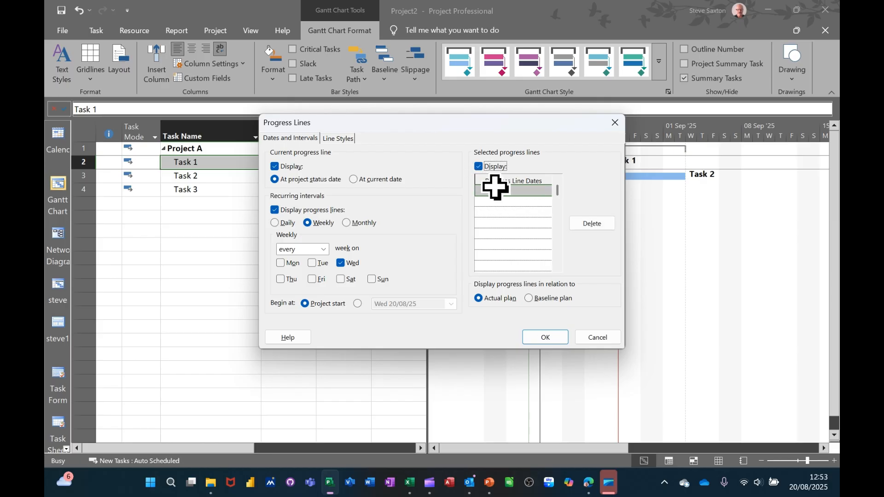
click(547, 190)
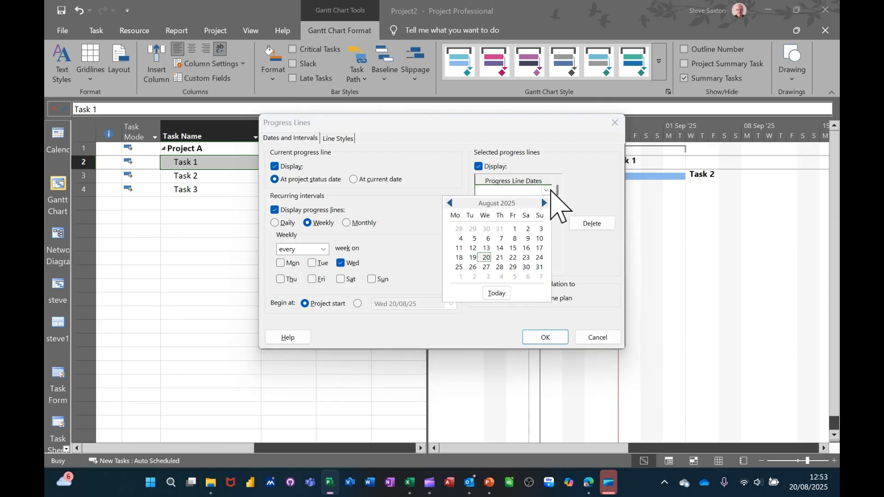
click(551, 190)
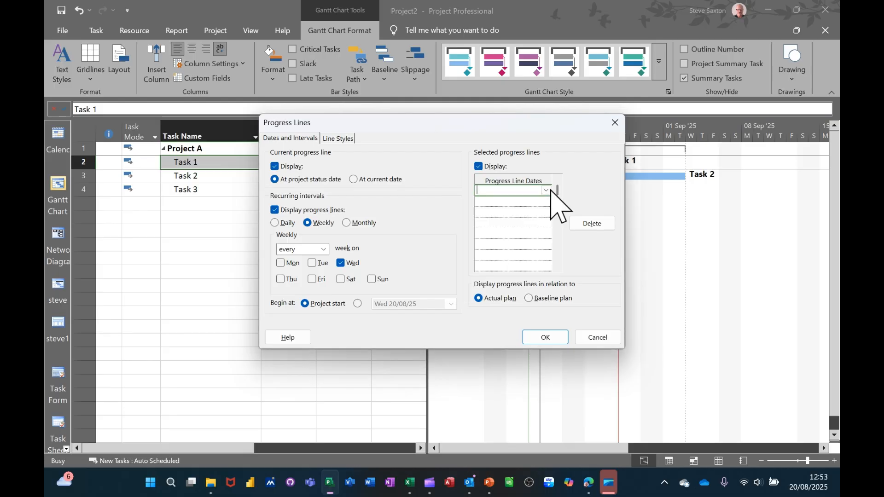
click(479, 167)
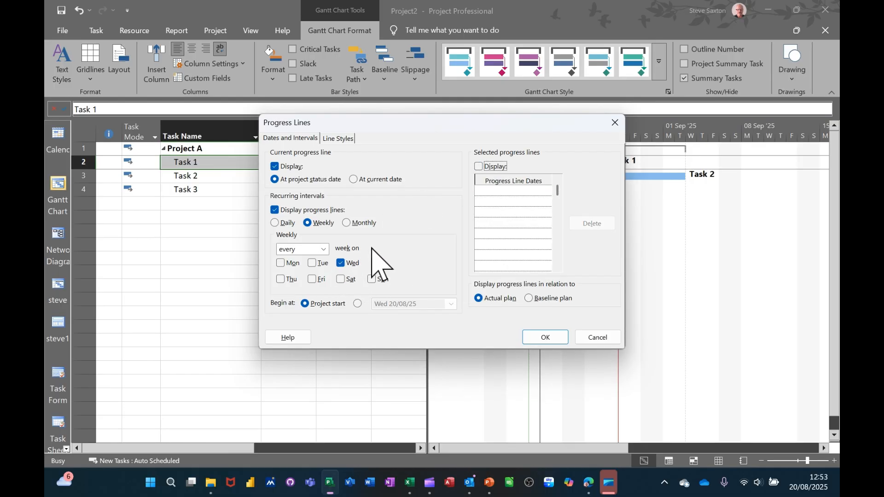
Switch the progress lines to relate to the baseline plan, return them to the actual plan, and accept the settings
click(528, 298)
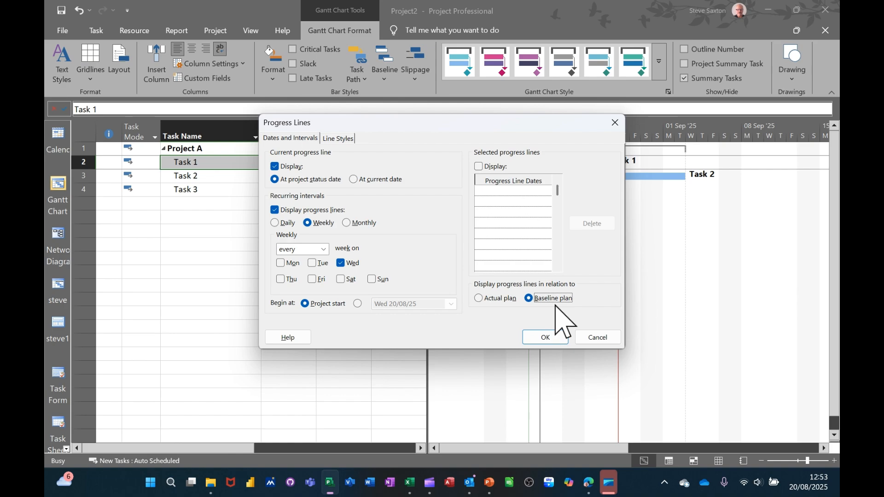
click(484, 299)
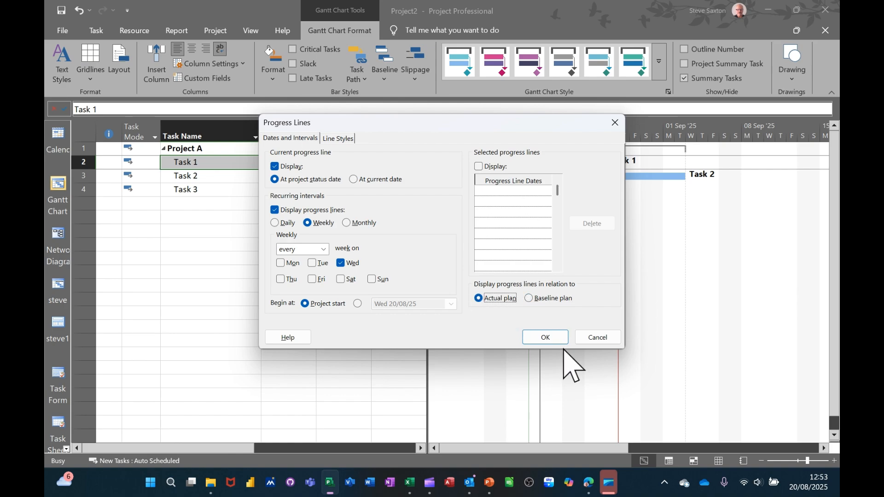
click(546, 337)
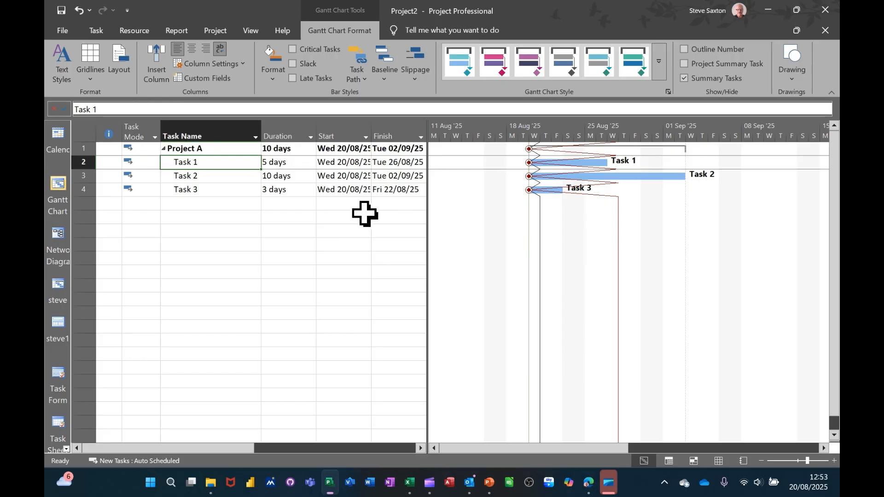
Create a new blank project and add a task named Task A
key(ctrl+n)
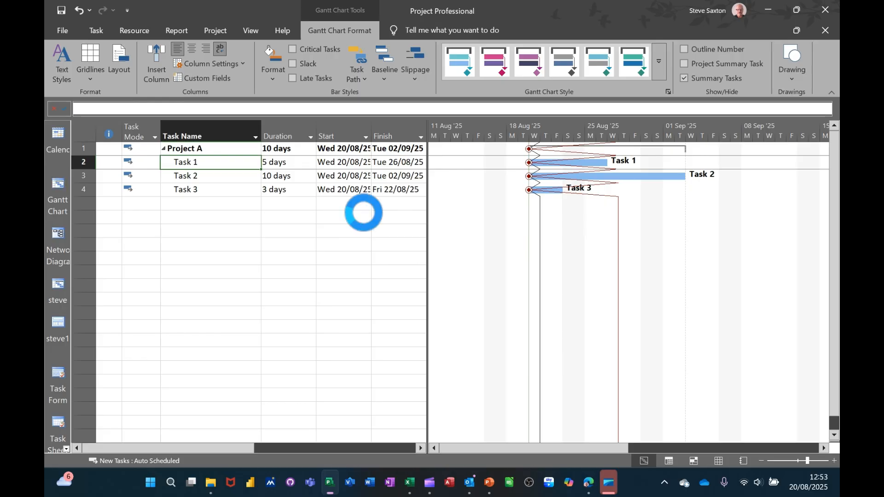
click(218, 155)
text(Task A)
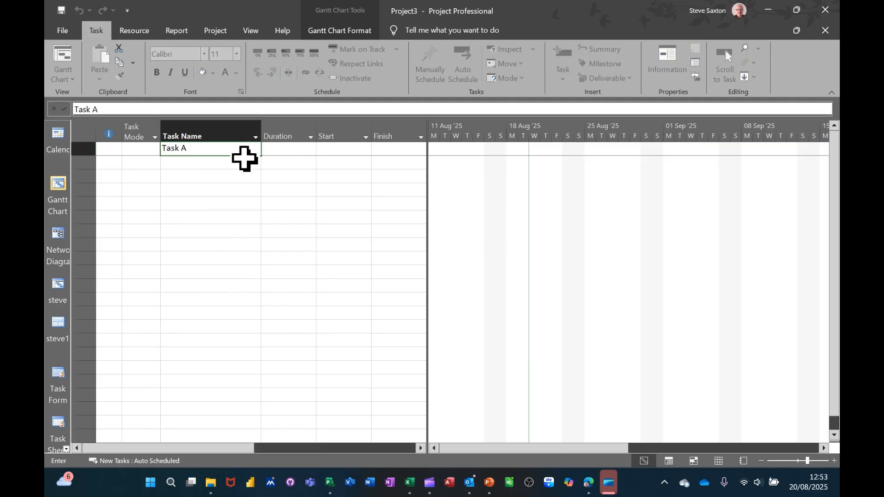
key(Return)
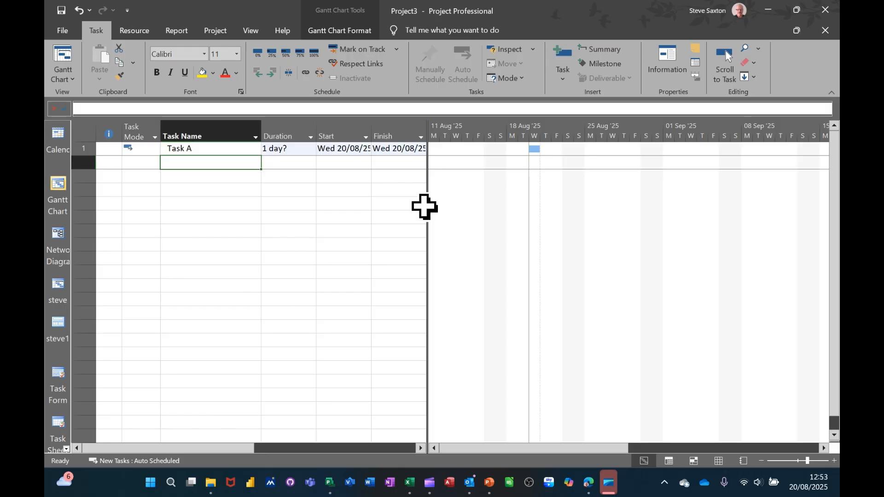
Assign a resource to Task A by entering the person's first name in its resource names
drag(428, 206, 646, 241)
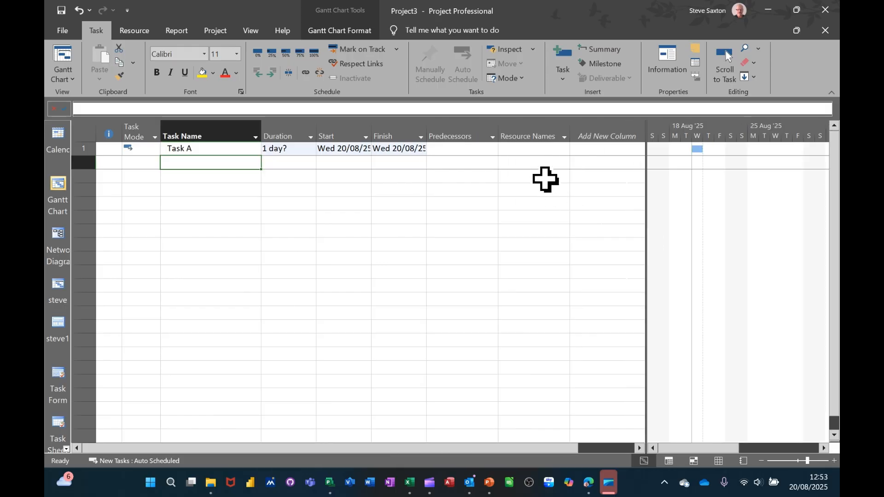
click(533, 153)
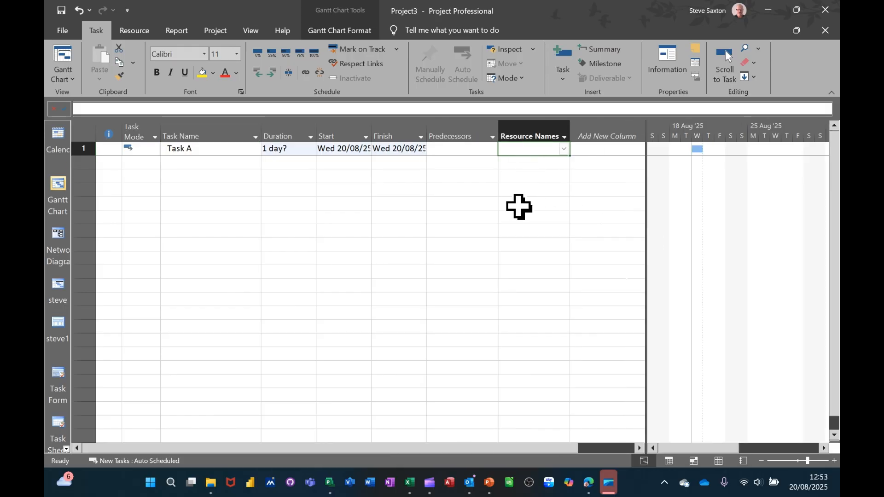
text(Bob)
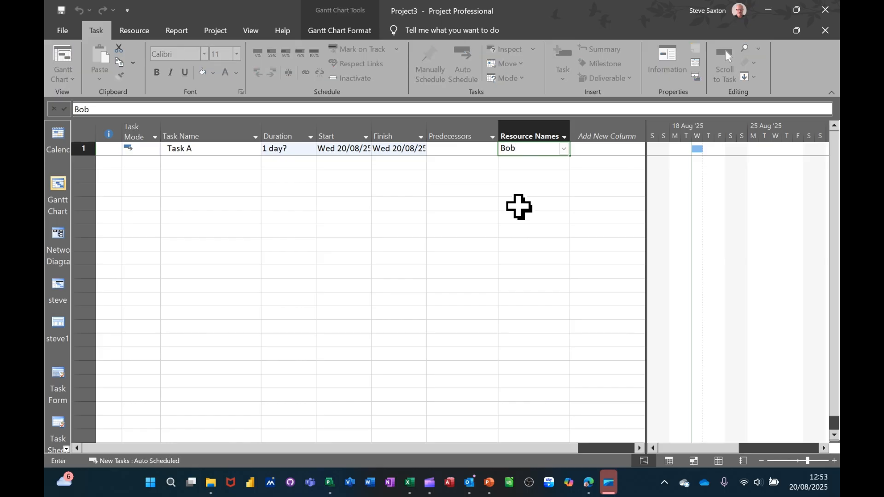
click(519, 206)
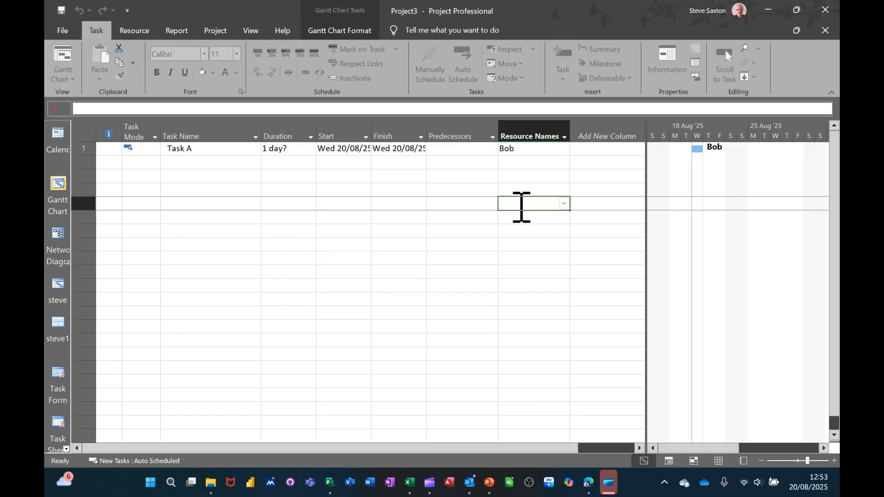
Set the resource's standard rate to £10.00/hr in the resource sheet
click(718, 461)
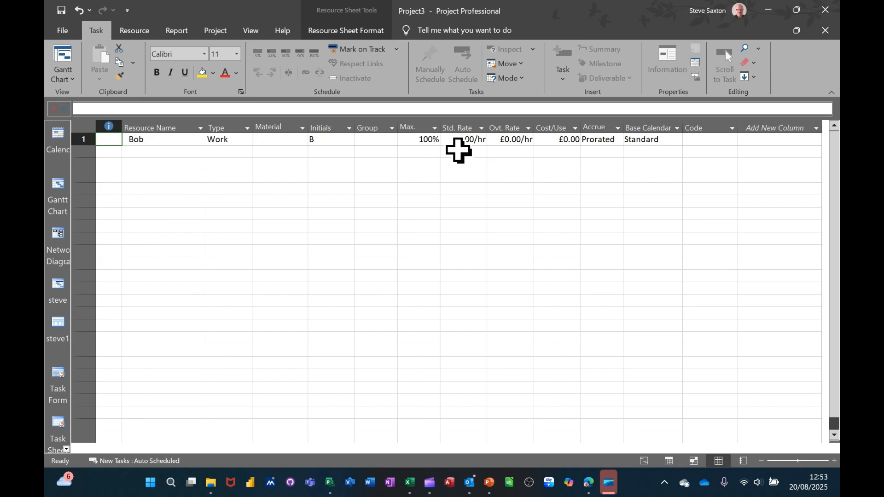
click(461, 141)
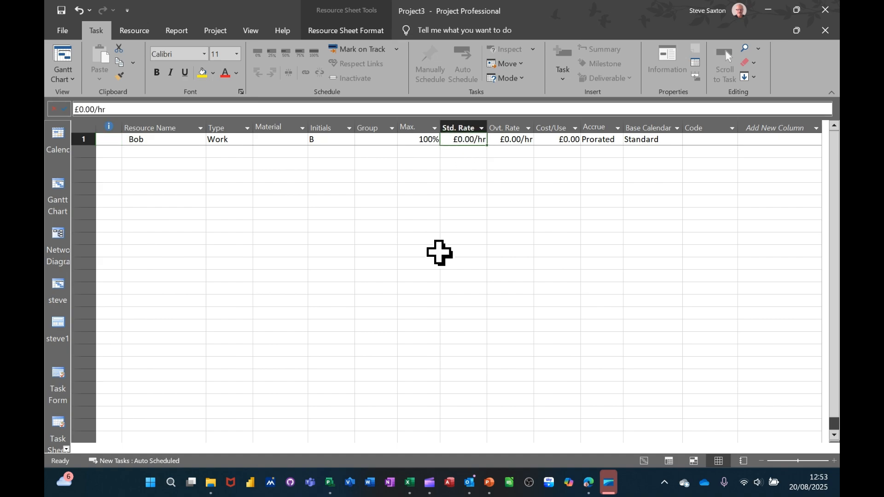
text(10)
key(Return)
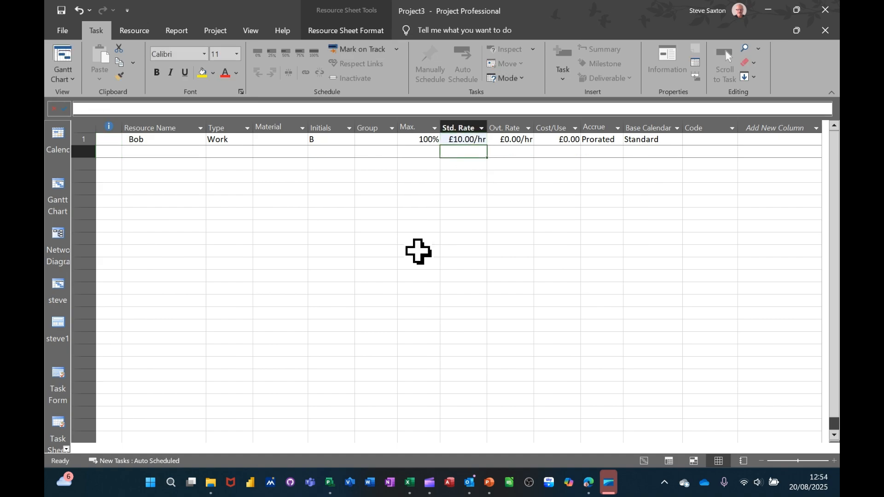
Return to the Gantt chart and set the duration of Task A to 1 day
click(59, 187)
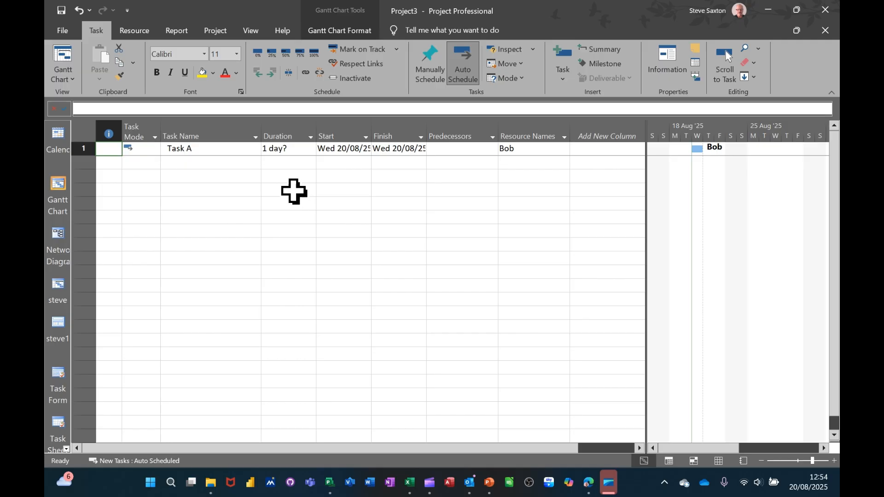
click(283, 150)
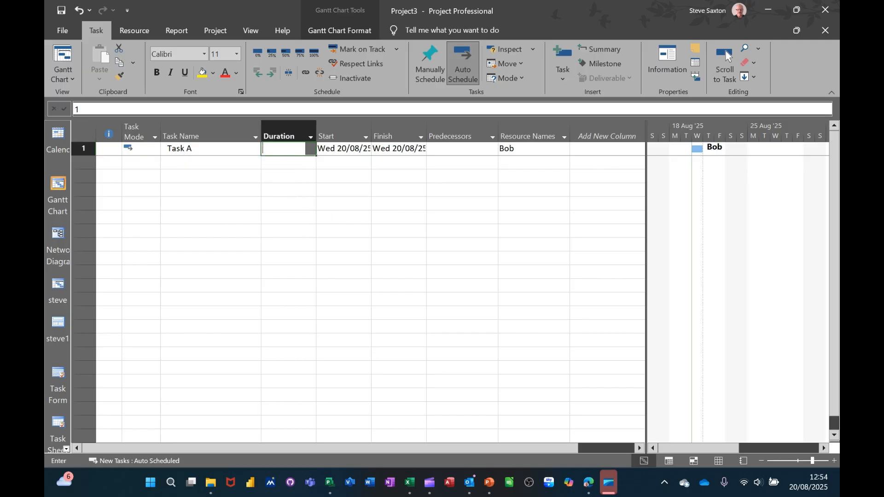
text(1)
click(257, 173)
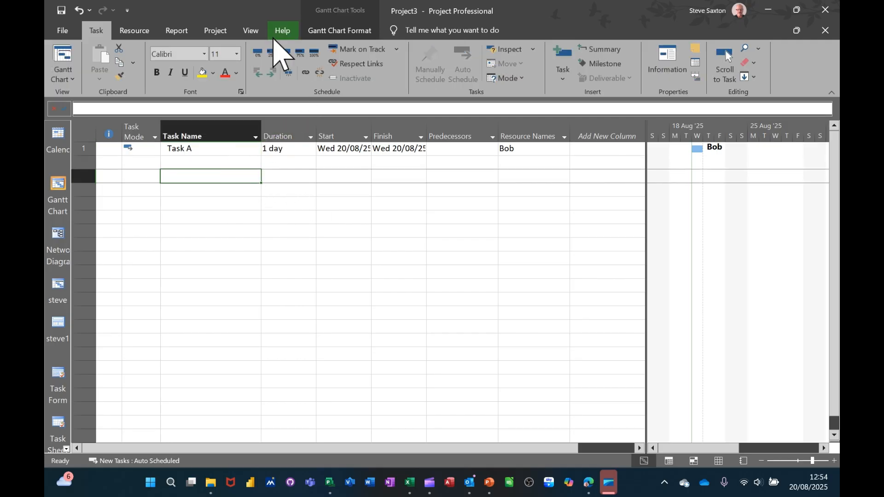
Apply the Earned Value Cost Indicators table to the Gantt chart and widen the table area to reveal the TCPI column
click(254, 32)
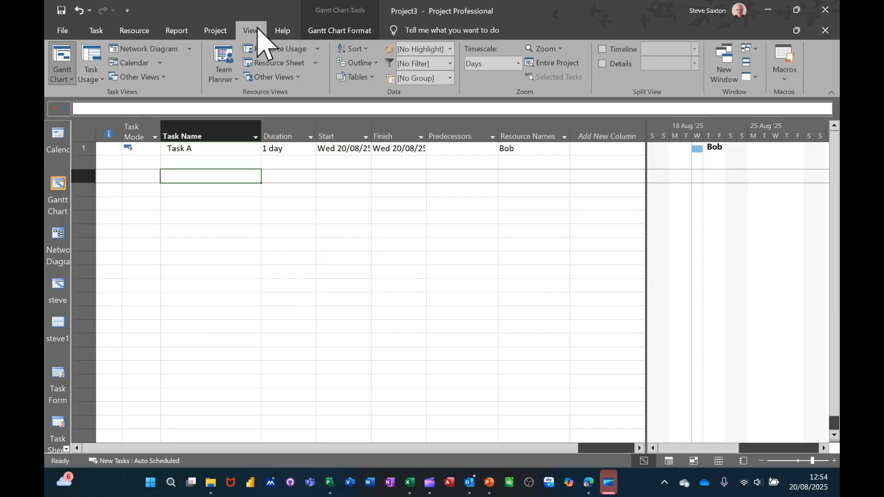
click(356, 77)
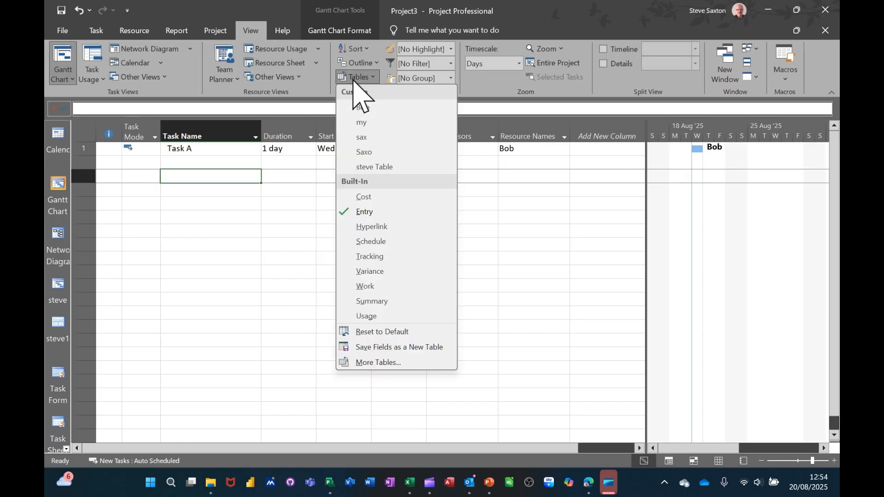
click(368, 363)
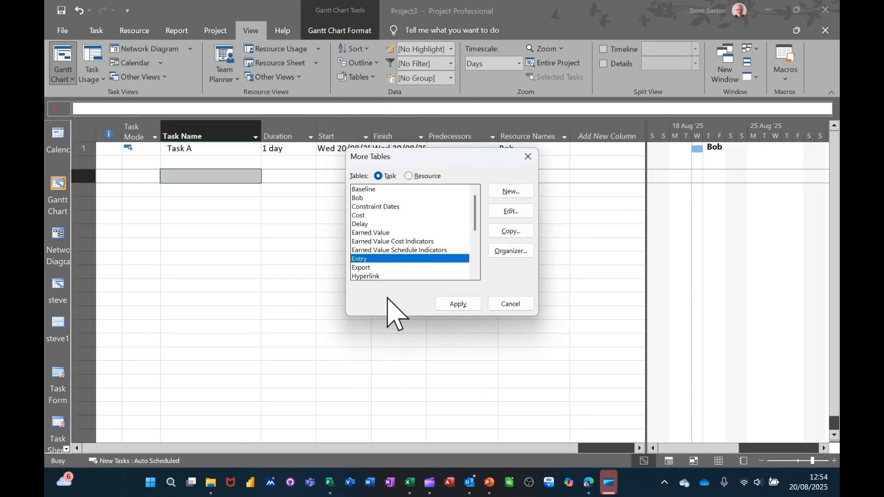
click(392, 250)
click(395, 242)
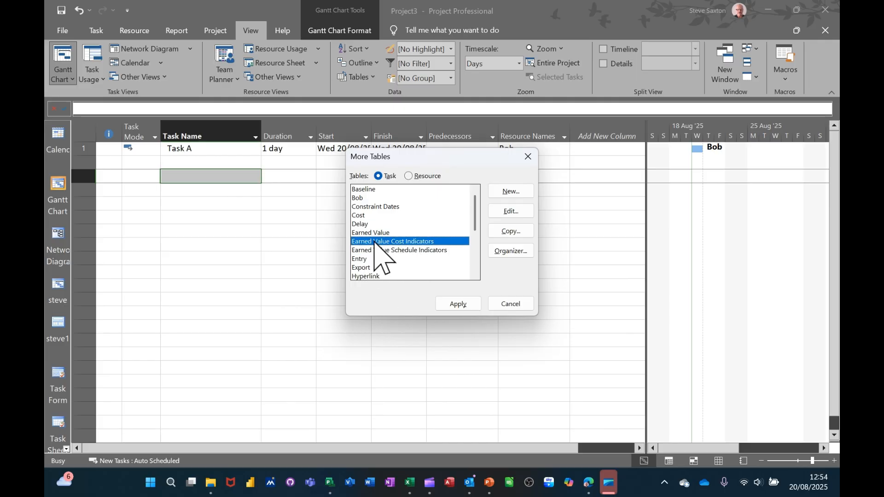
click(453, 305)
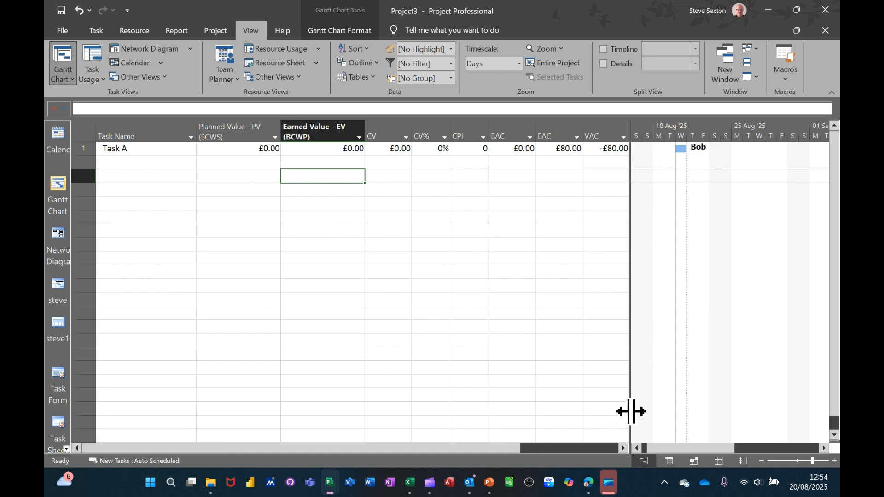
drag(632, 411, 667, 409)
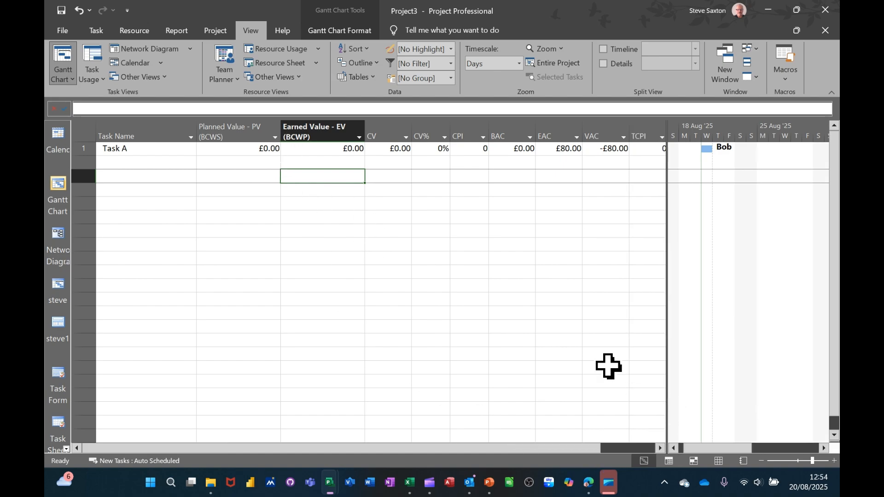
Save the default Baseline of the schedule for the entire project
drag(667, 333, 742, 328)
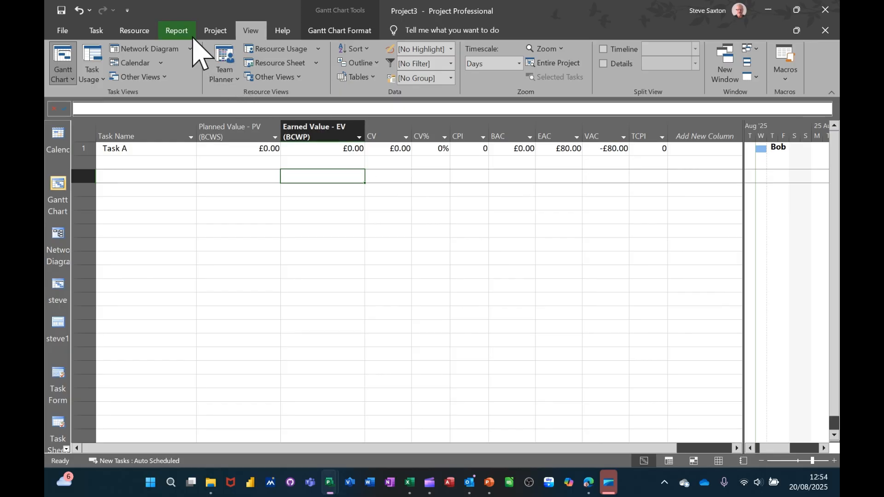
click(214, 31)
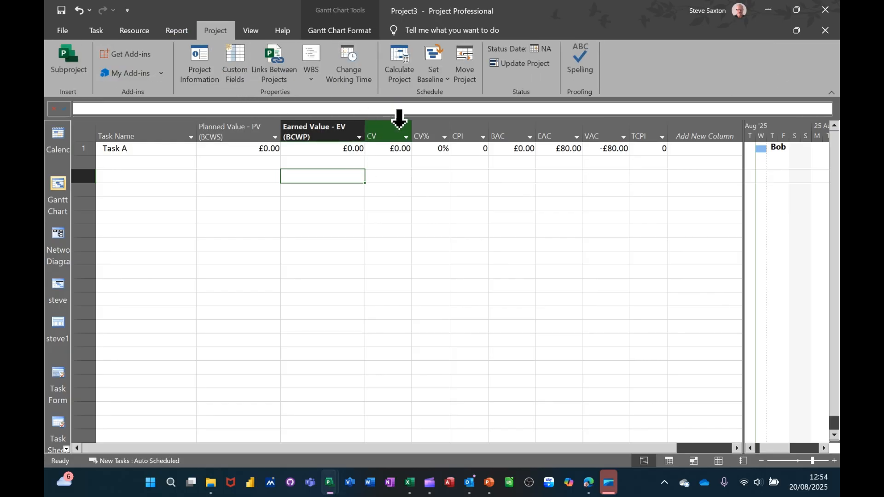
click(434, 74)
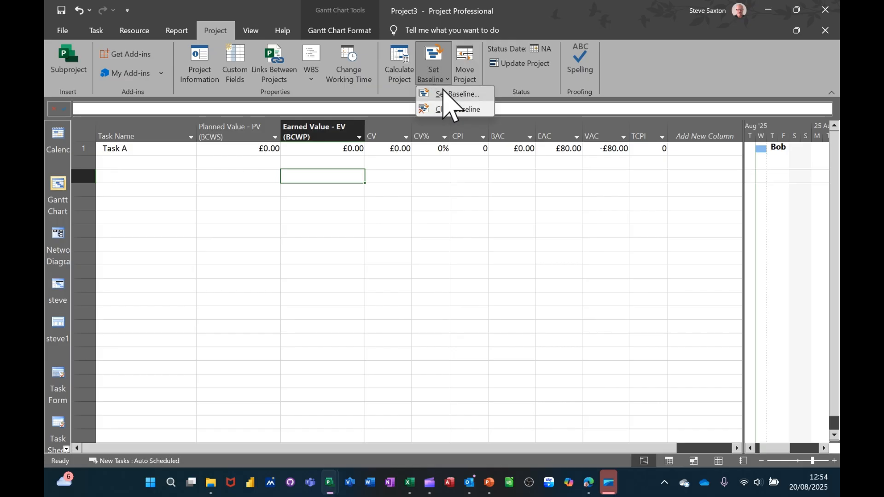
click(443, 94)
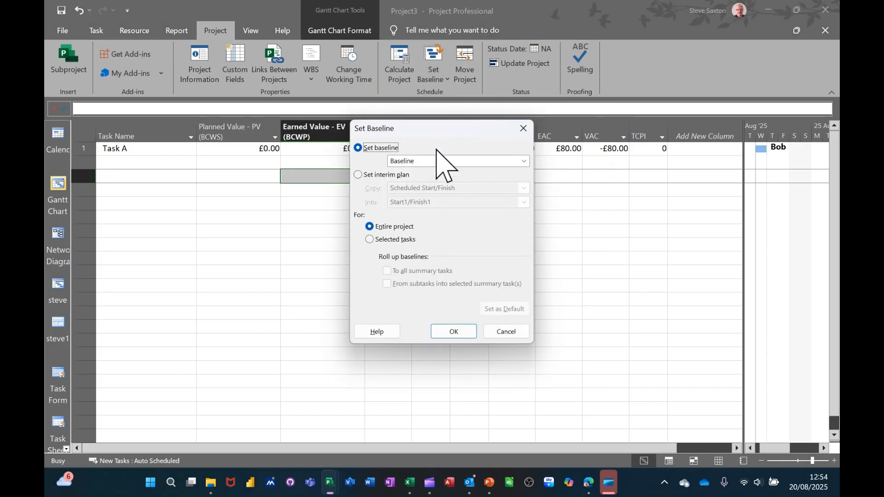
click(451, 331)
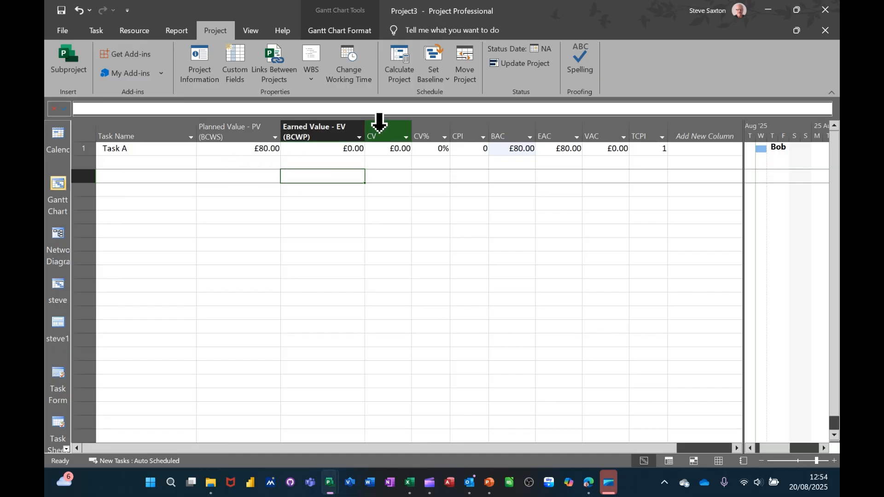
Set the project's status date to 21/08/25
click(547, 49)
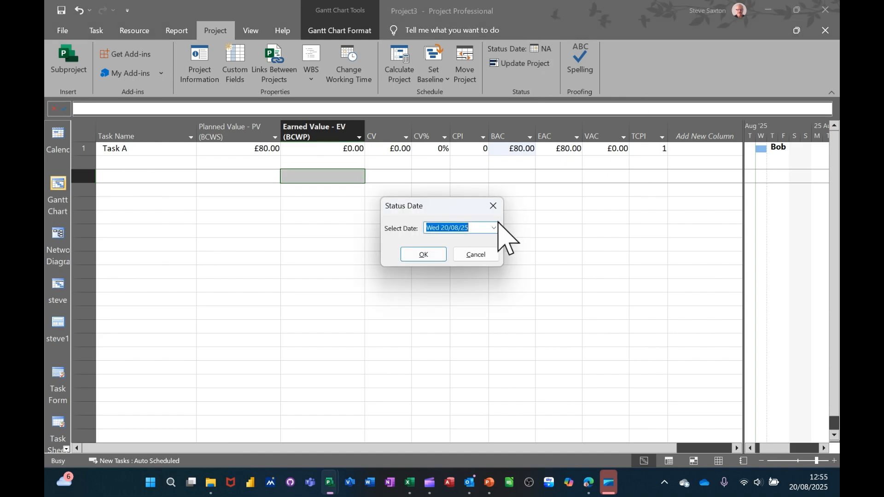
click(495, 228)
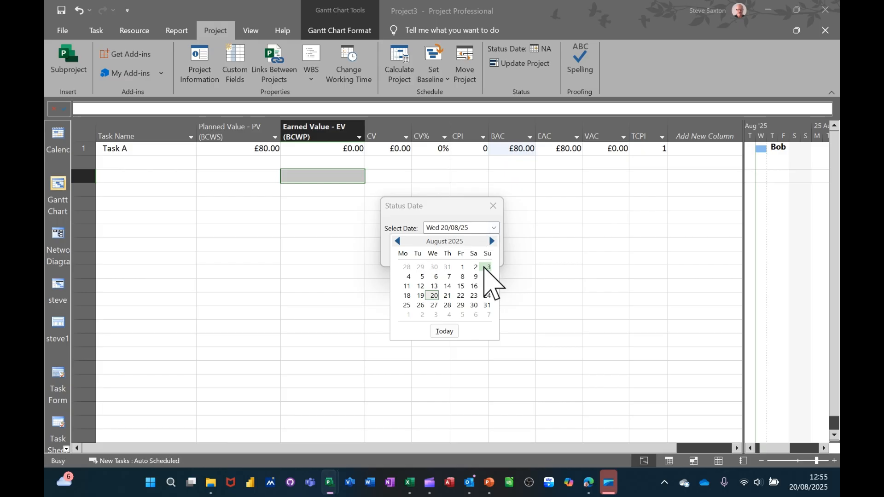
click(447, 296)
click(420, 254)
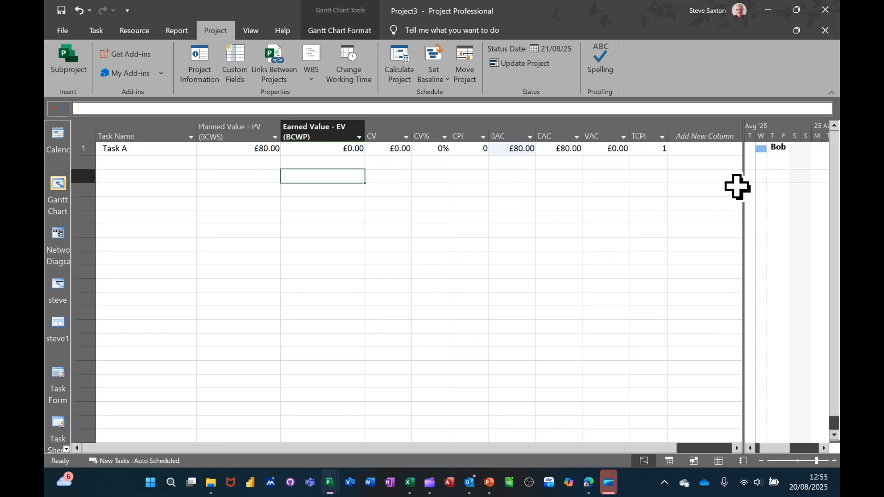
Display the current progress line at the project status date on the Gantt chart, in relation to the actual plan
drag(745, 184, 669, 196)
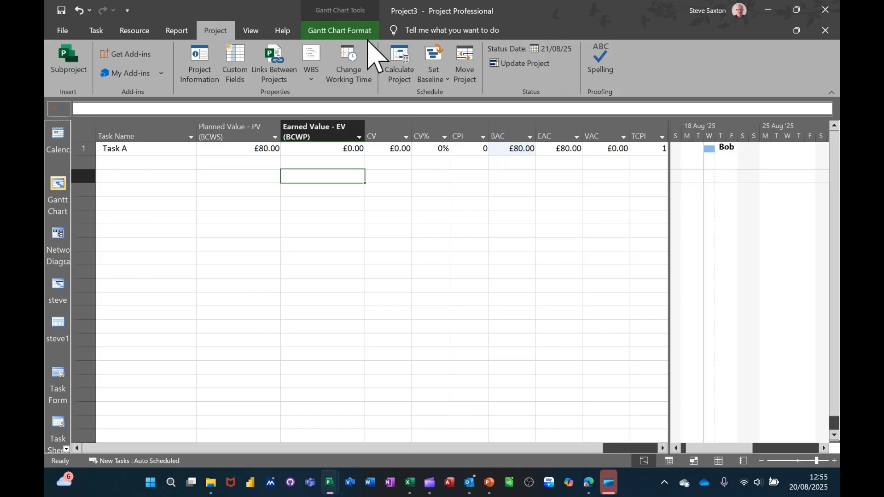
click(329, 31)
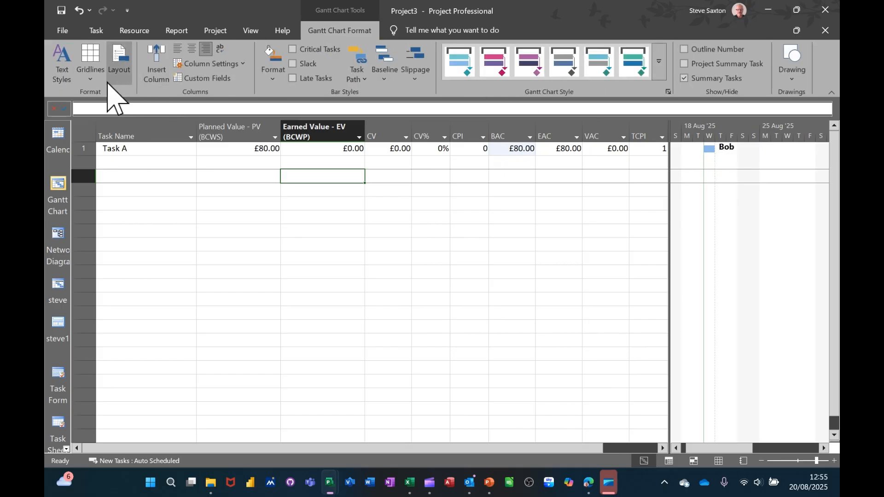
click(91, 79)
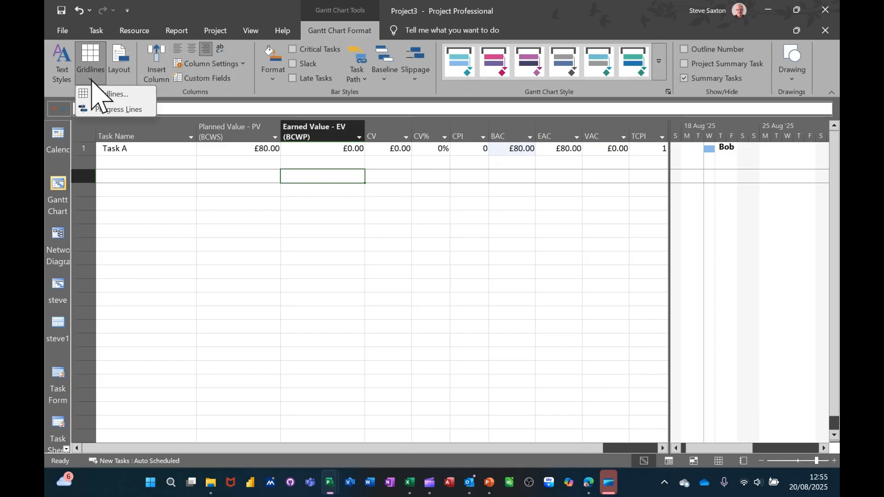
click(98, 111)
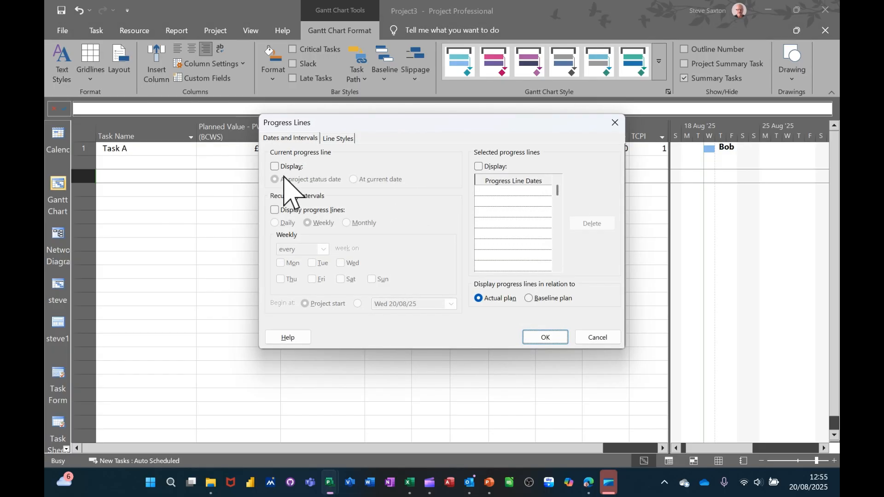
click(275, 167)
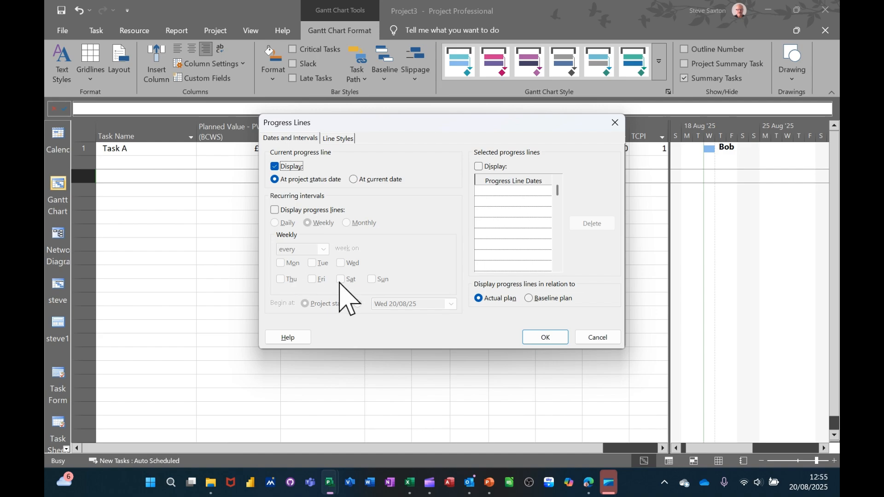
click(538, 338)
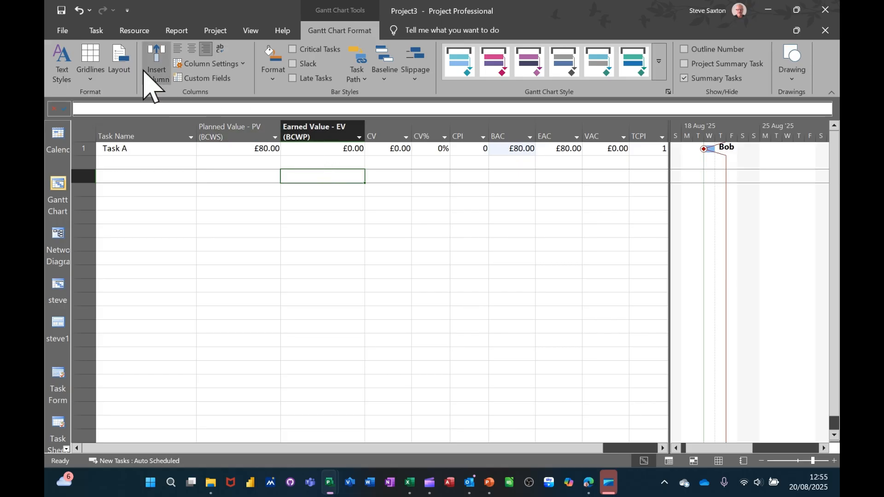
Update Task A's progress in stages to 25%, 50%, 75% and finally 100% complete
click(103, 32)
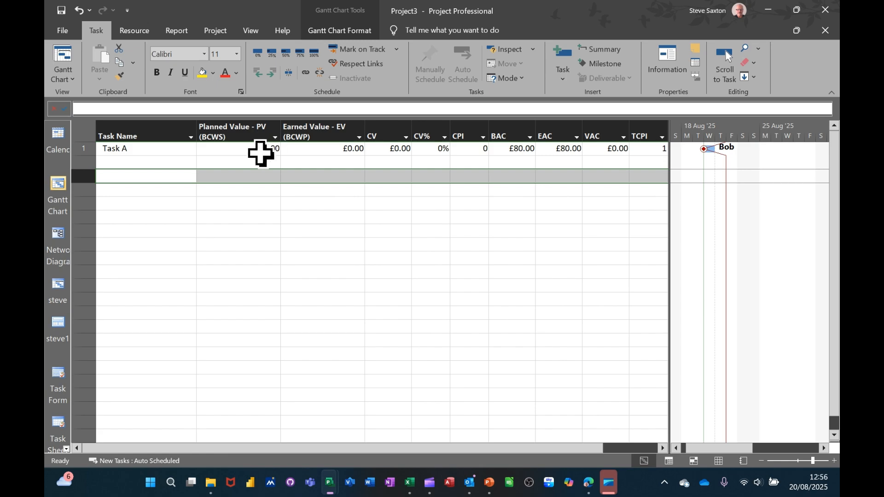
click(315, 151)
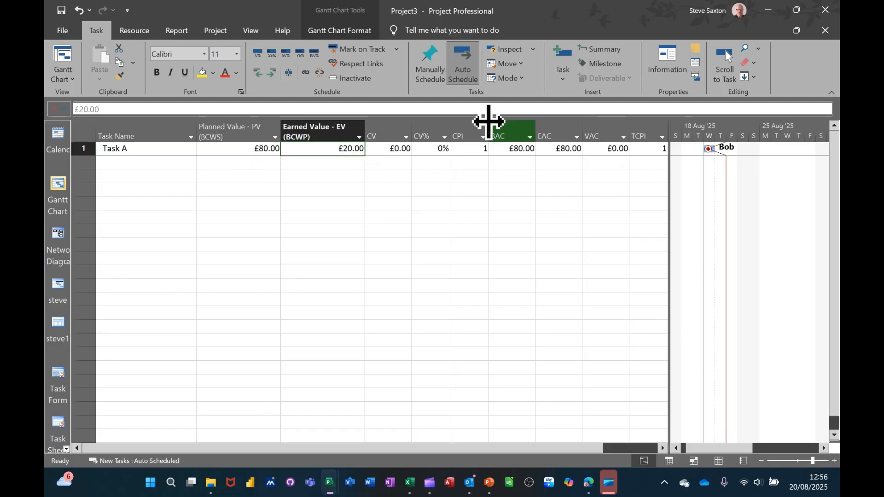
click(285, 53)
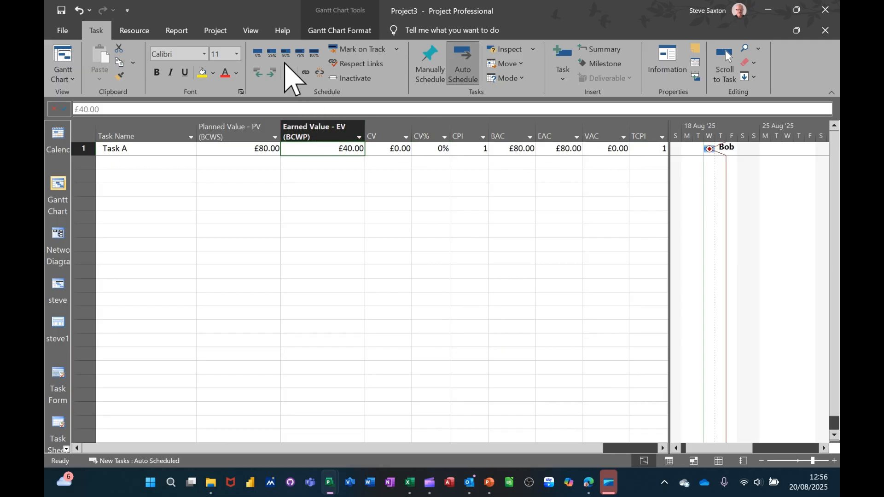
click(299, 53)
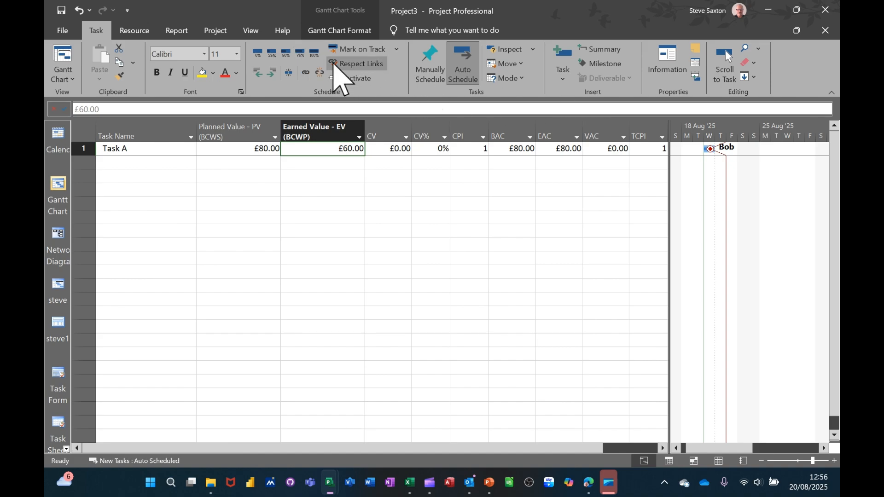
click(314, 53)
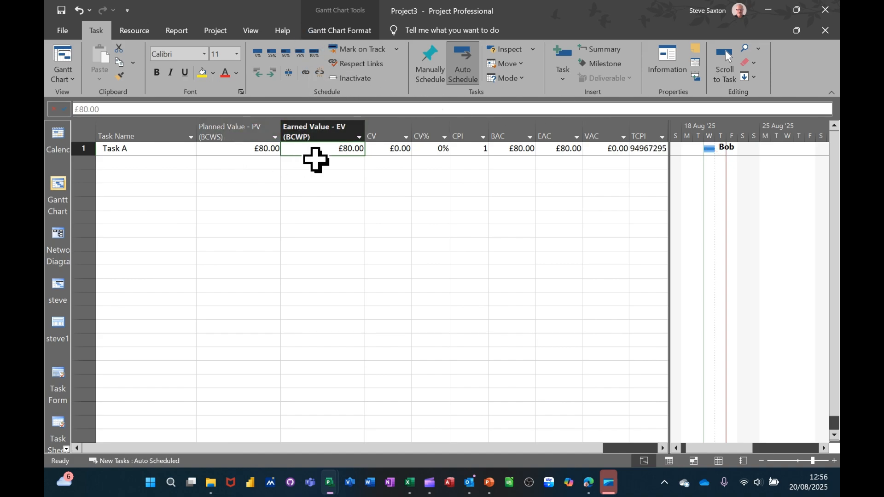